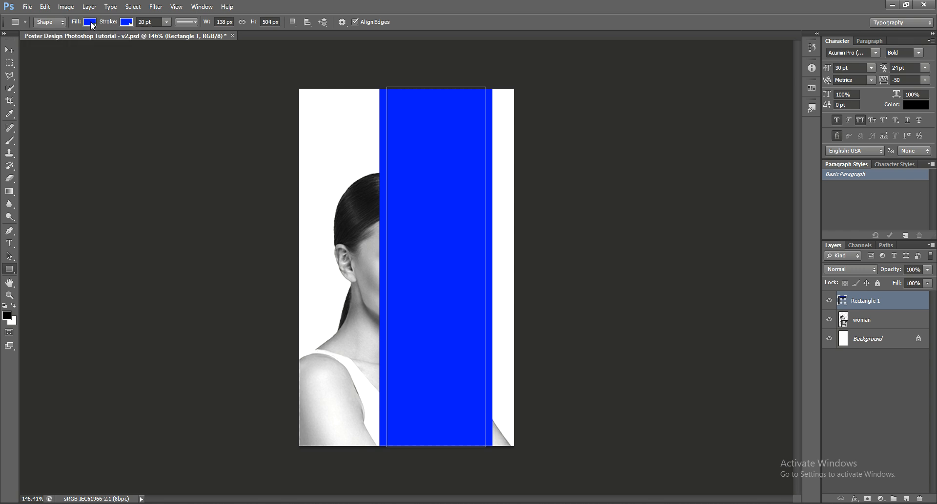
click(91, 23)
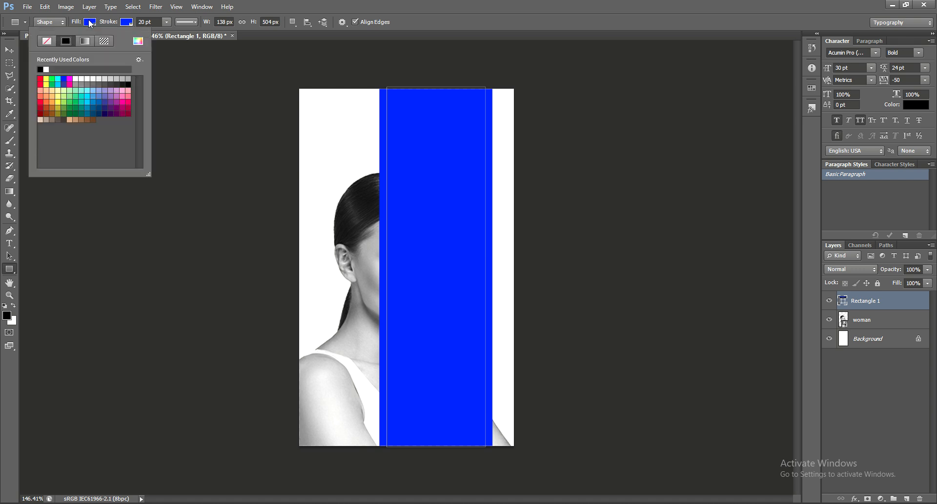
Set Rectangle 1's fill and stroke both to red from Recently Used Colors.
click(40, 78)
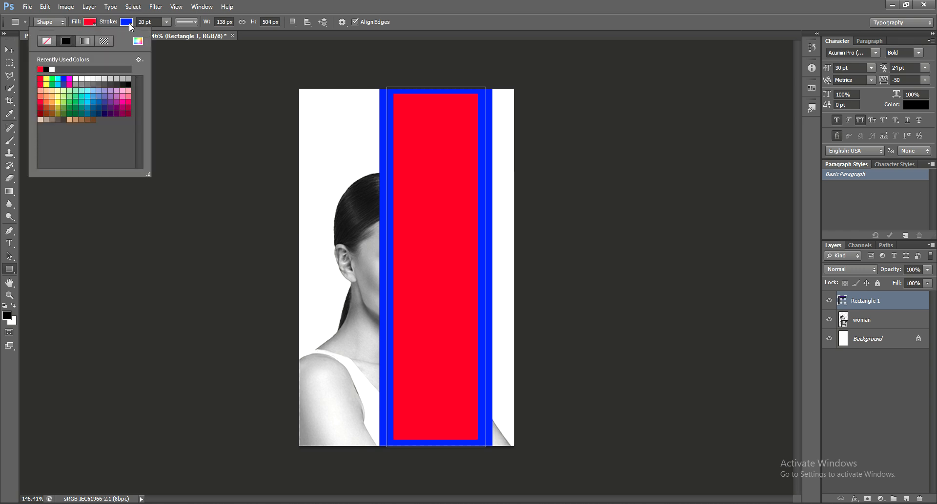
click(128, 22)
click(76, 68)
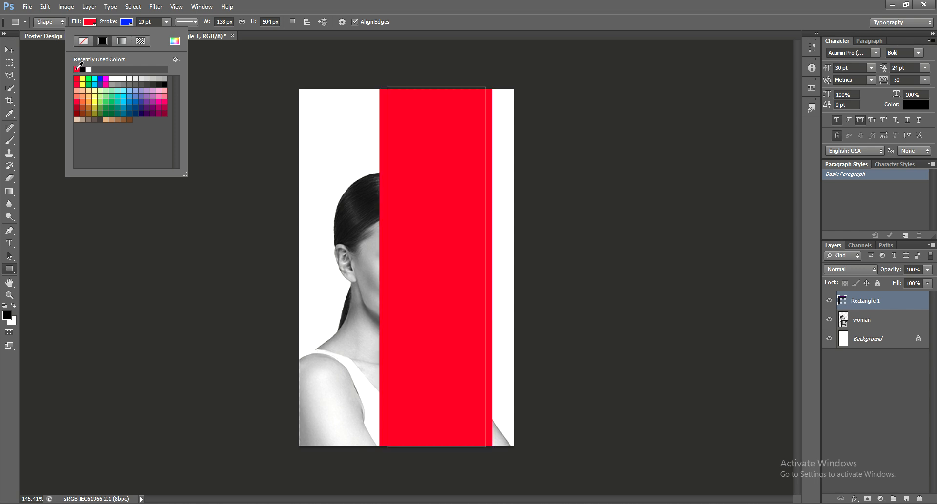
click(9, 50)
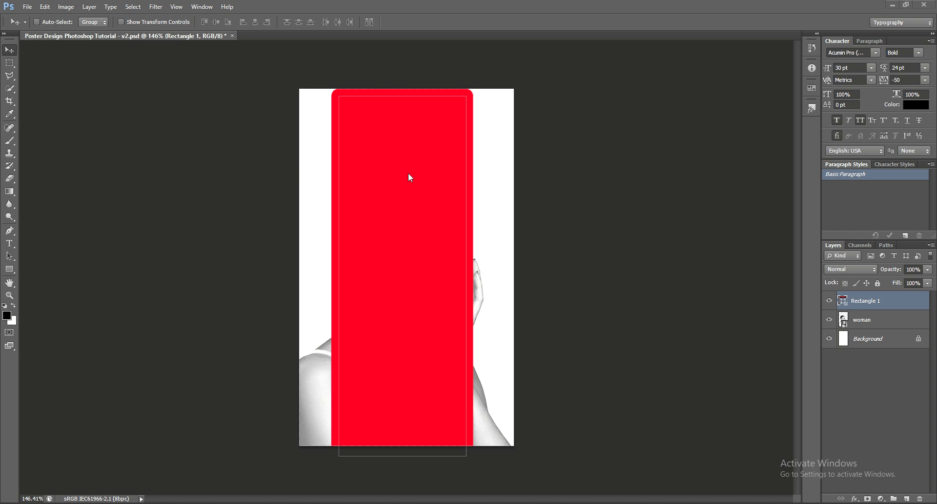
Set Rectangle 1's blend mode to Multiply after previewing Color Burn and Dissolve.
click(838, 269)
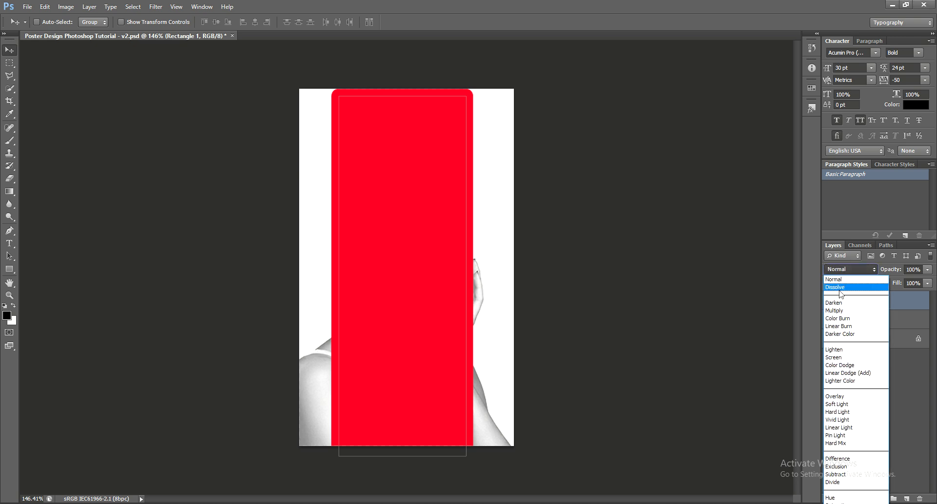
click(839, 310)
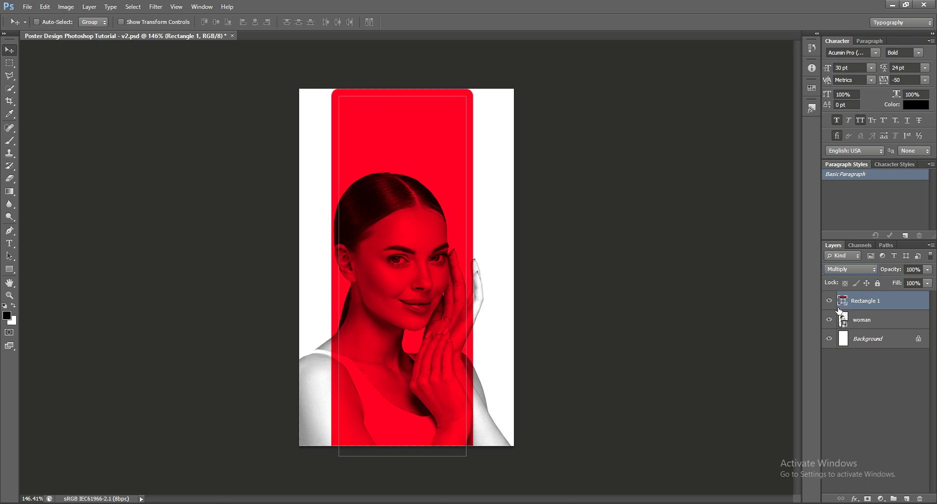
key(Down)
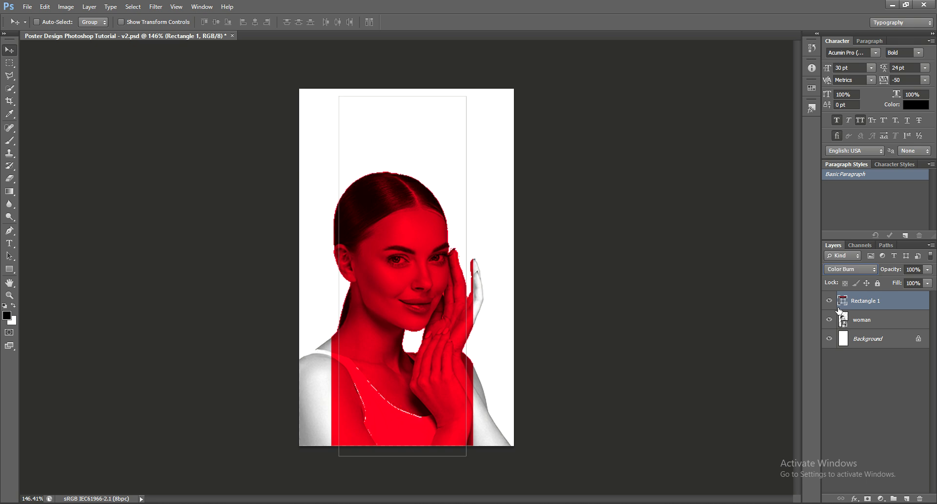
key(Up)
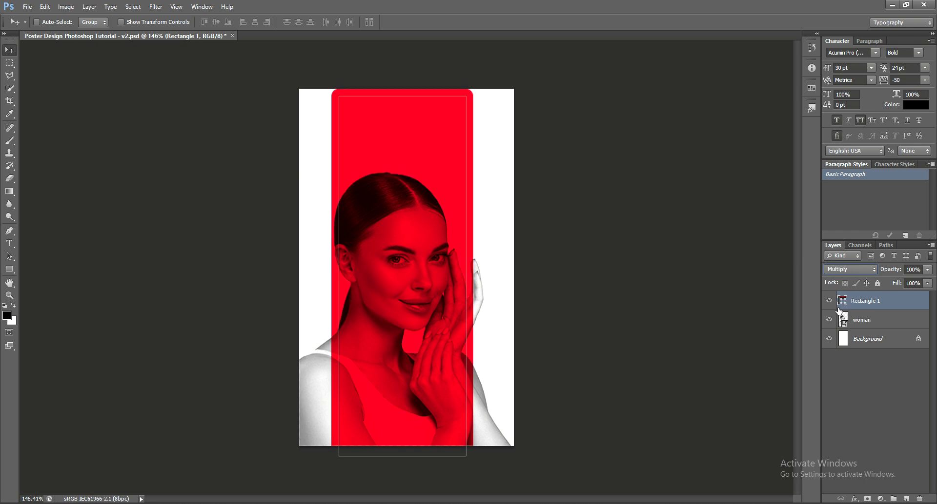
key(Up)
key(Up)
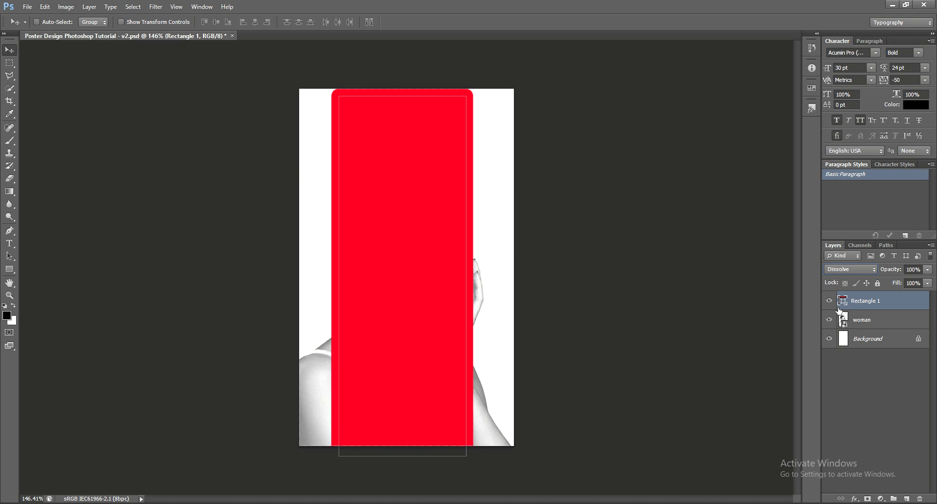
key(Down)
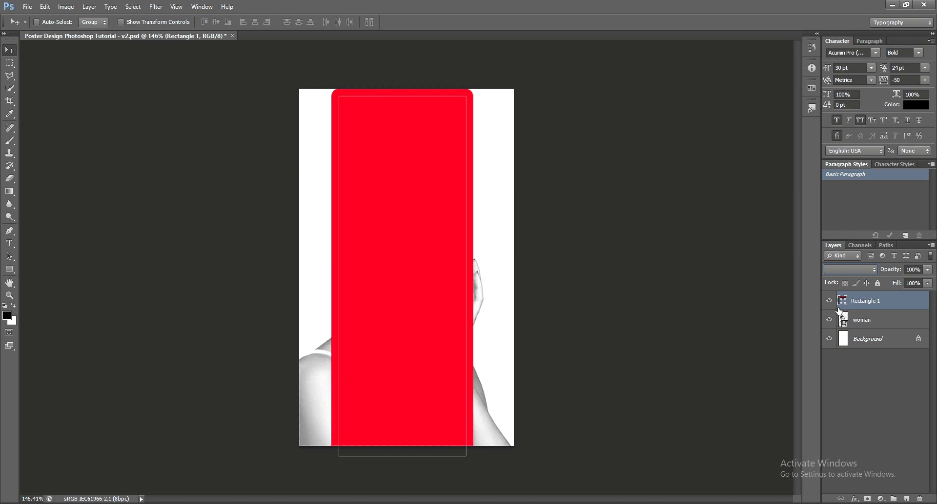
key(Down)
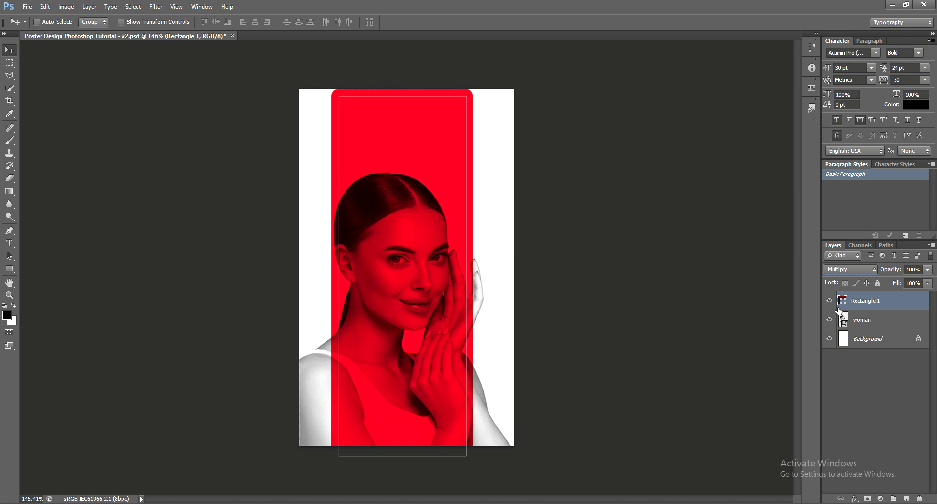
click(869, 320)
click(872, 306)
key(Down)
key(Up)
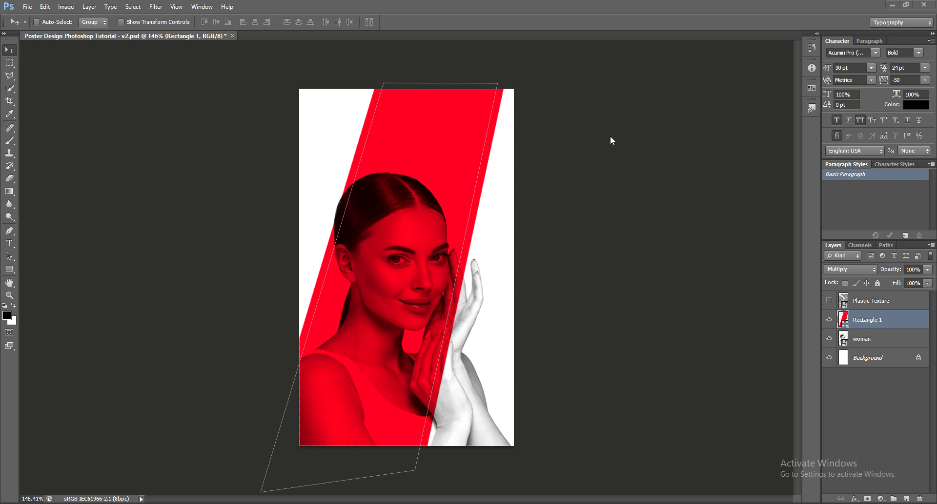
Select the Plastic-Texture layer.
click(883, 305)
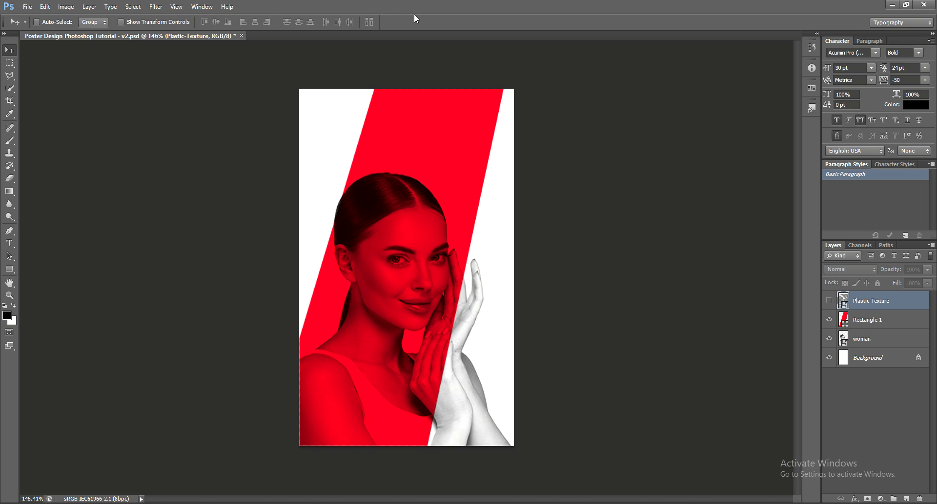
Show Plastic-Texture, scale it past the canvas corners to cover the poster, and save.
click(829, 301)
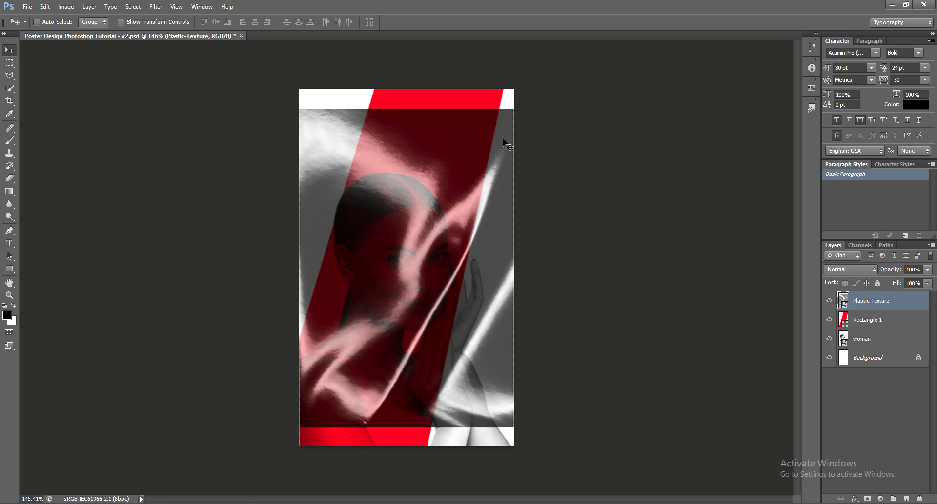
key(ctrl+y)
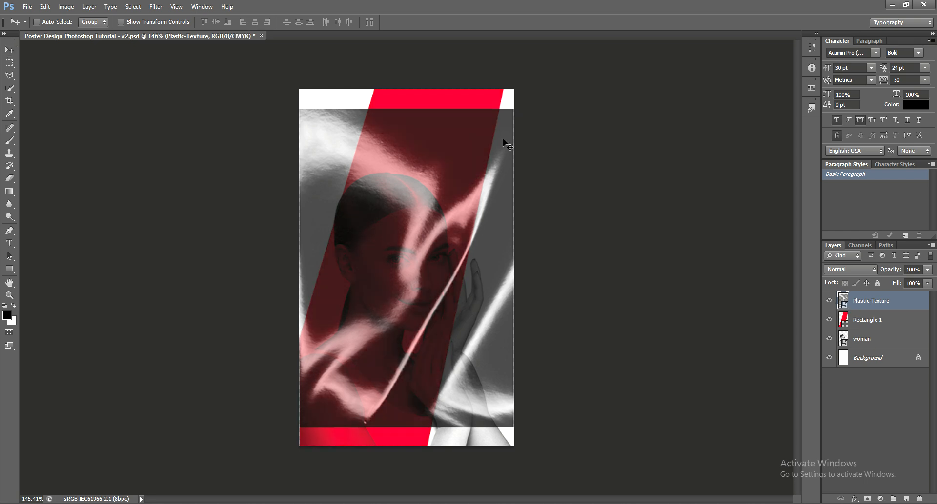
key(ctrl+t)
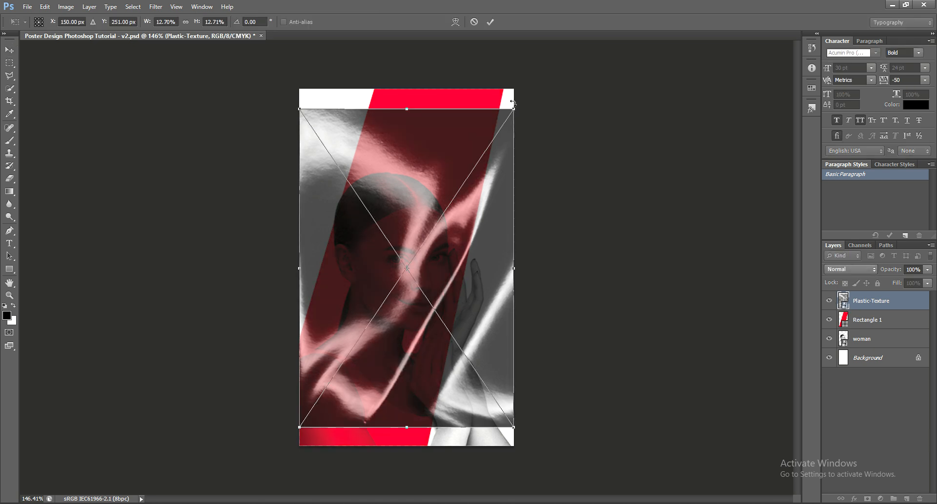
drag(513, 102, 536, 89)
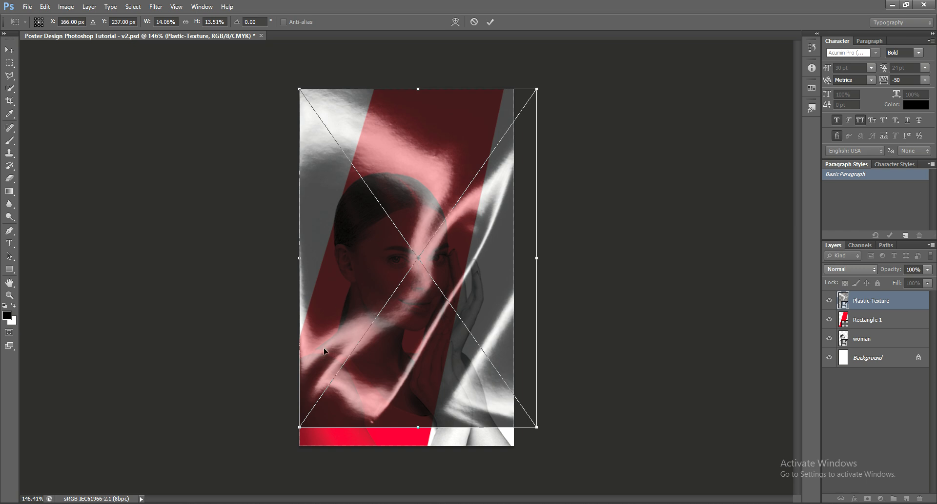
drag(299, 428, 289, 456)
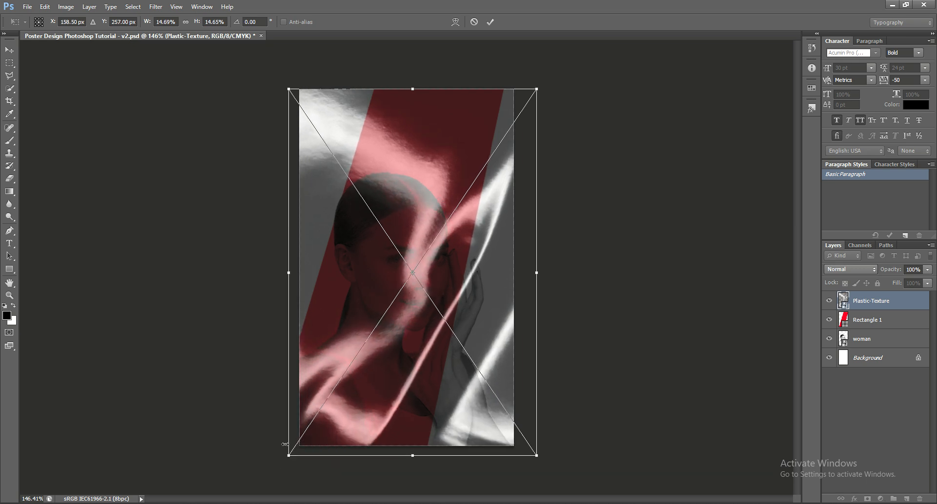
key(Return)
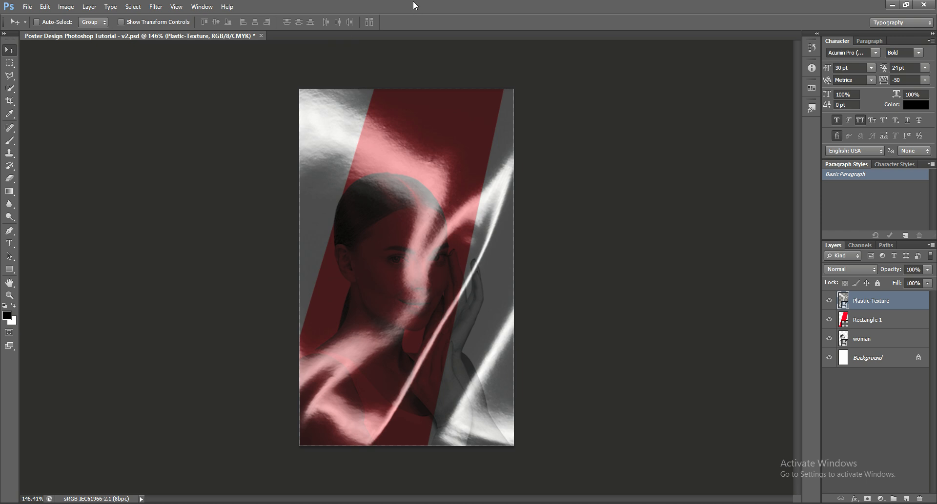
key(ctrl+s)
Set the Plastic-Texture layer's blend mode to Screen and save the document.
click(842, 269)
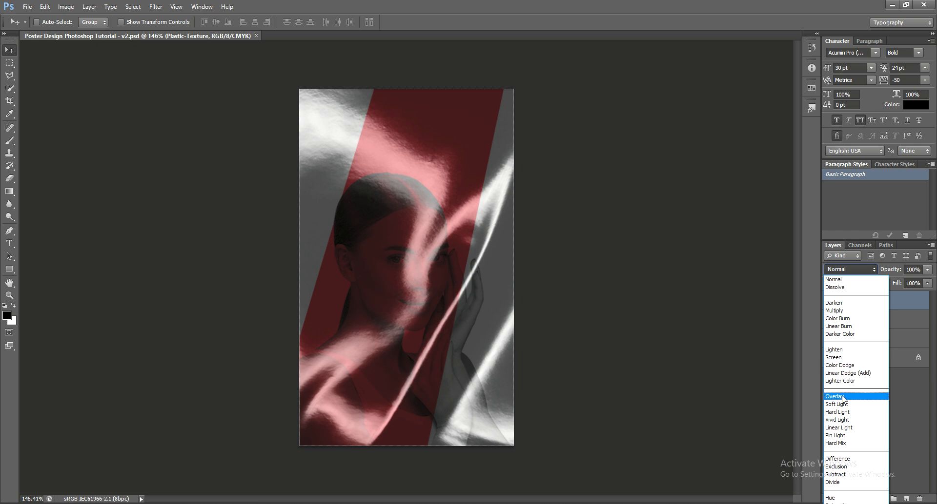
click(841, 360)
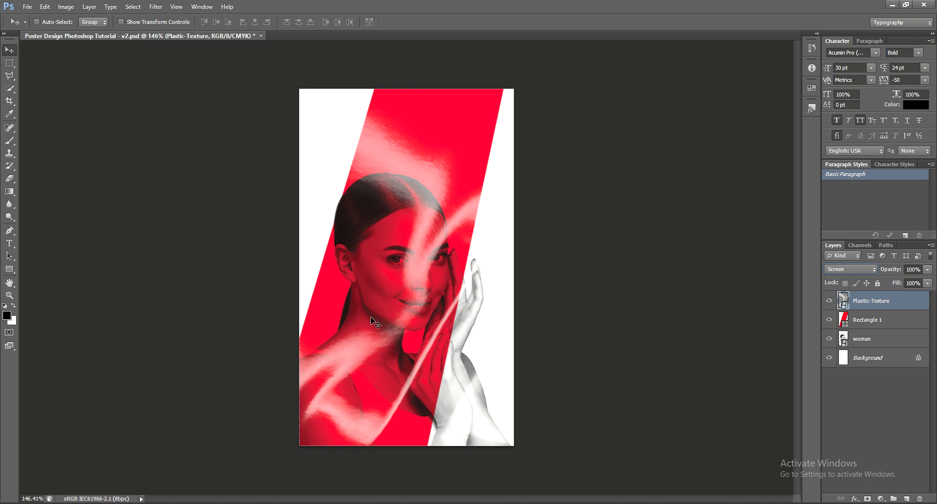
key(ctrl+s)
key(alt+Tab)
Add a Solid Color fill layer above Background using hex 2e2e2e.
click(413, 109)
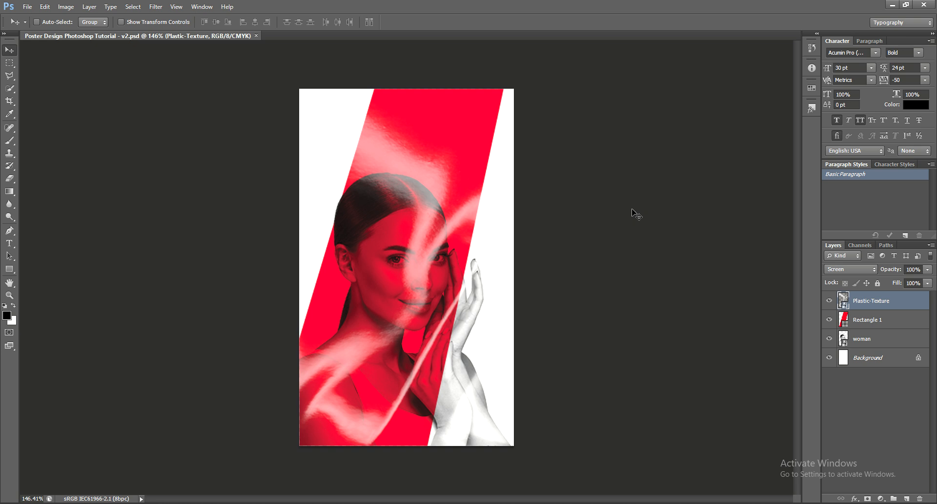
click(892, 368)
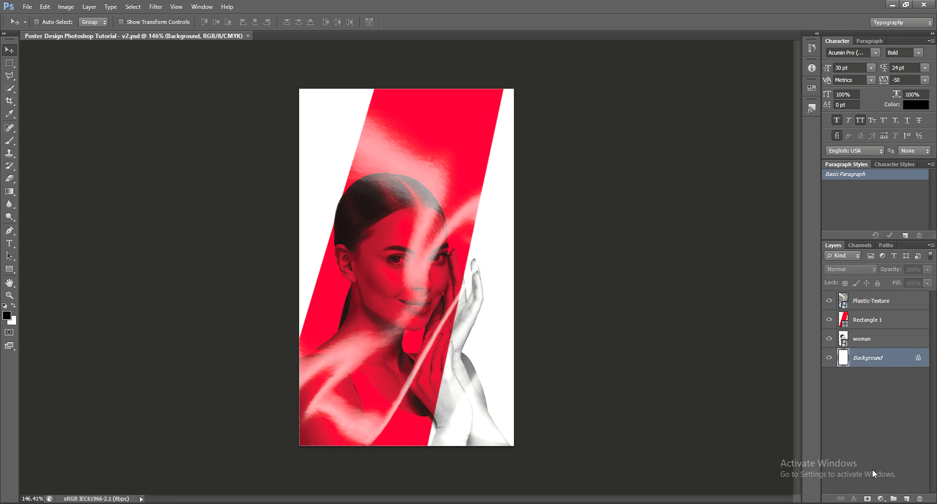
click(880, 499)
click(869, 288)
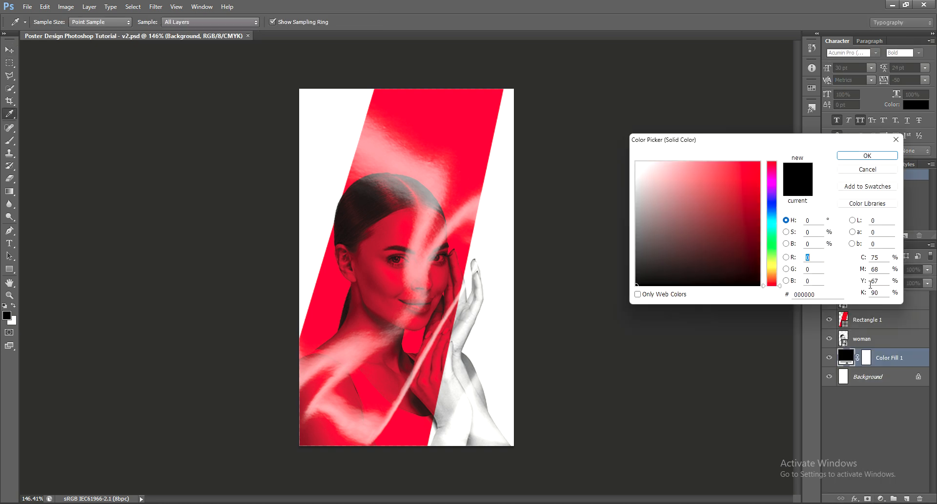
click(821, 296)
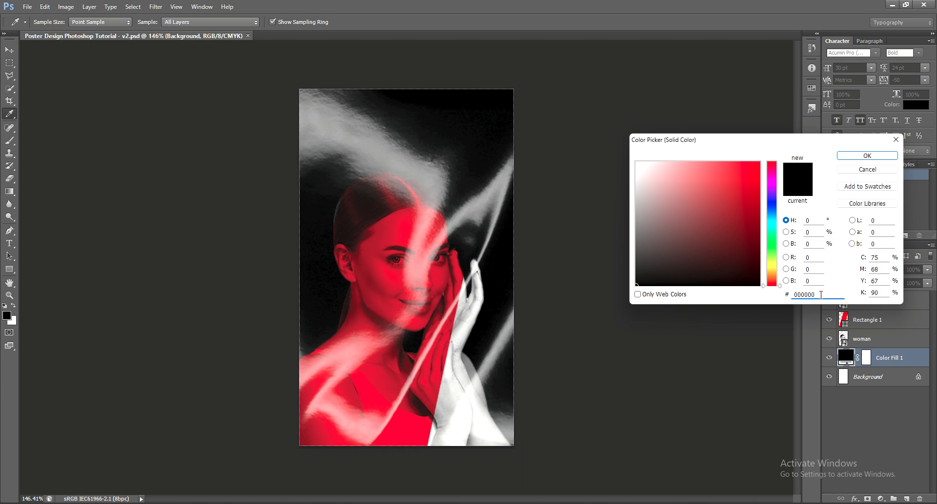
key(BackSpace)
key(BackSpace)
key(BackSpace)
key(BackSpace)
key(BackSpace)
key(BackSpace)
text(2e2e2e)
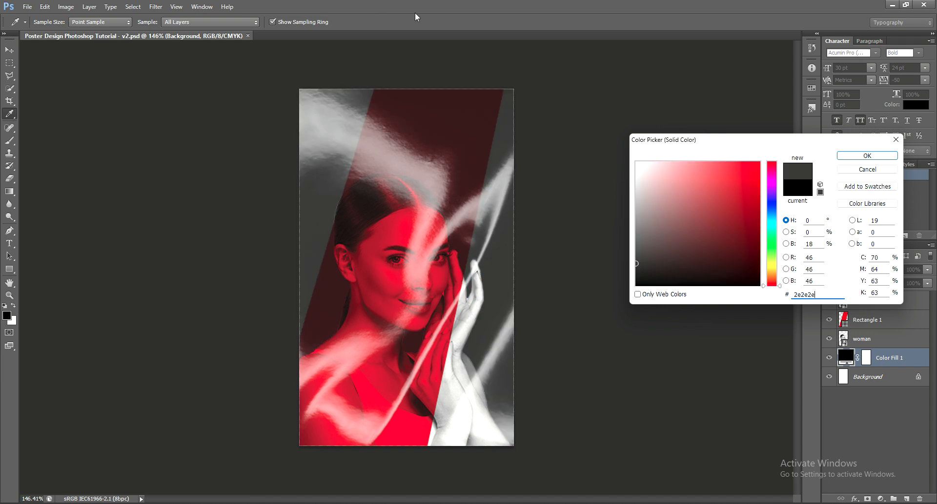
click(866, 156)
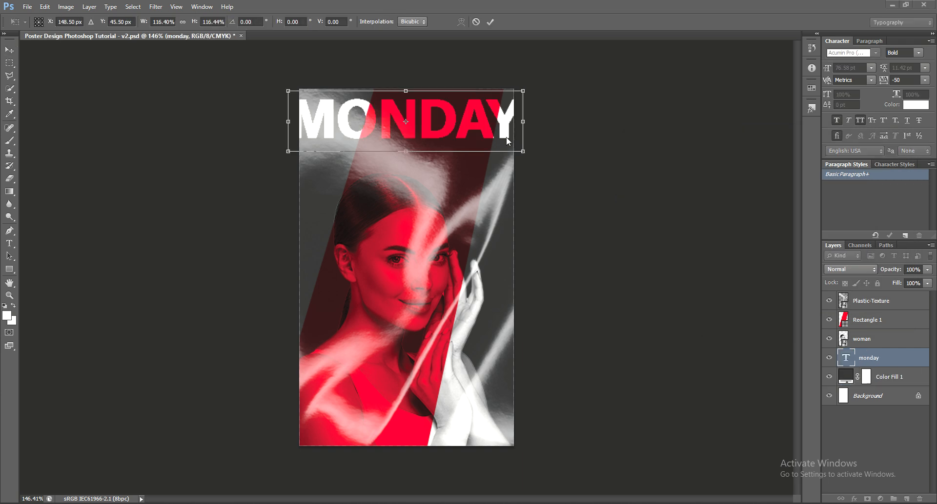
Enlarge the MONDAY text along the top edge, then duplicate it and place the copy below.
drag(523, 150, 521, 152)
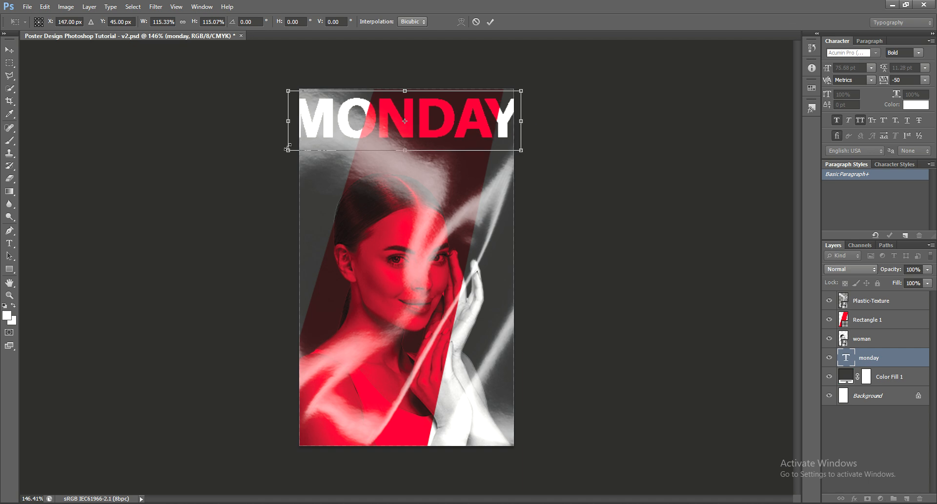
drag(288, 152, 286, 152)
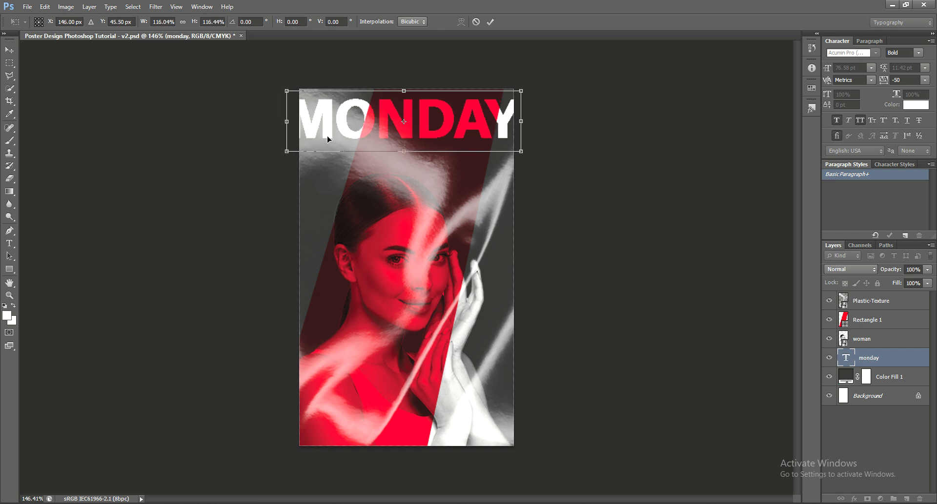
drag(359, 133, 358, 130)
key(Return)
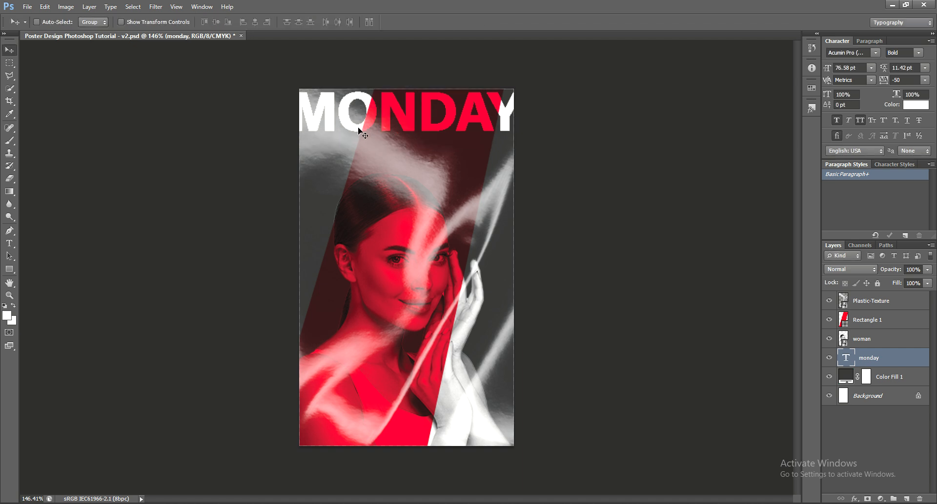
key(ctrl+j)
drag(480, 165, 491, 216)
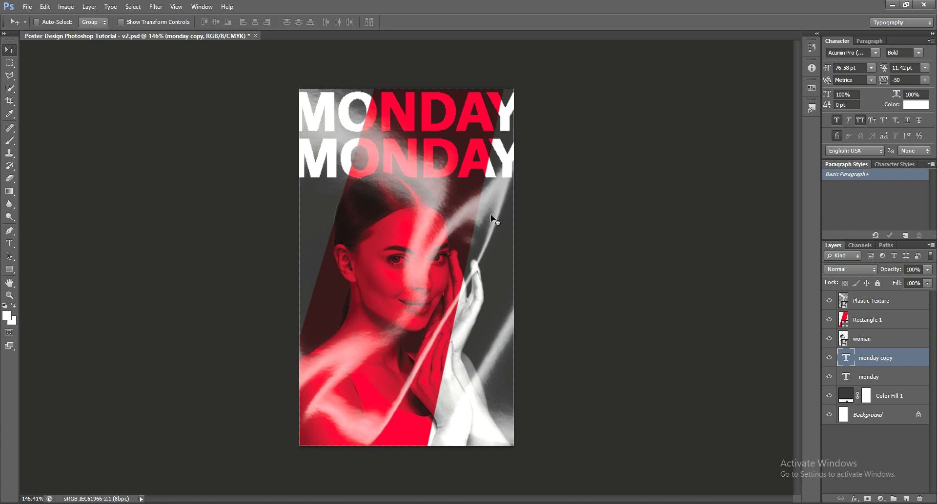
Duplicate MONDAY into third, fourth and fifth rows, nudging each copy down with arrow keys.
key(ctrl+j)
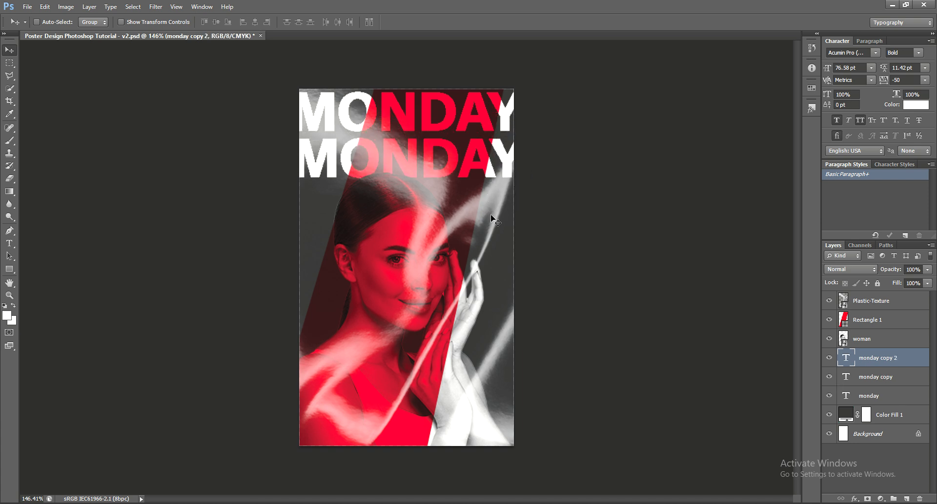
key(Down)
key(Down)
key(Down)
key(Down)
key(Down)
key(Down)
key(Down)
key(Down)
key(Down)
key(Down)
key(Down)
key(Down)
key(Down)
key(Down)
key(Down)
key(Down)
key(Down)
key(Down)
key(Down)
key(Down)
key(Down)
key(Down)
key(Down)
key(Down)
key(Down)
key(Down)
key(Down)
key(Down)
key(Down)
key(Down)
key(Down)
key(Down)
key(Down)
key(Down)
key(Down)
key(Down)
key(Down)
key(Down)
key(Down)
key(Down)
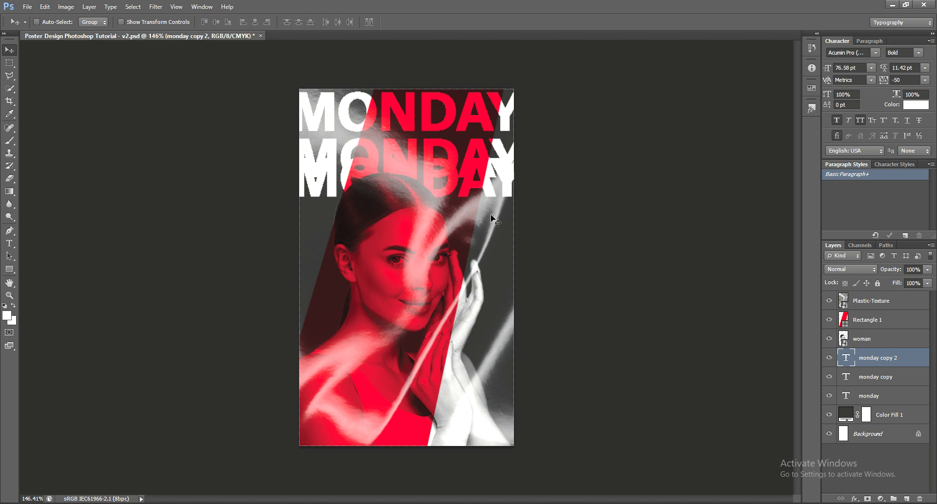
key(Down)
key(Down)
key(Down)
key(Down)
key(Down)
key(Down)
key(Down)
key(Down)
key(Down)
key(Down)
key(Down)
key(Down)
key(Down)
key(Down)
key(Down)
key(Down)
key(Down)
key(Down)
key(Down)
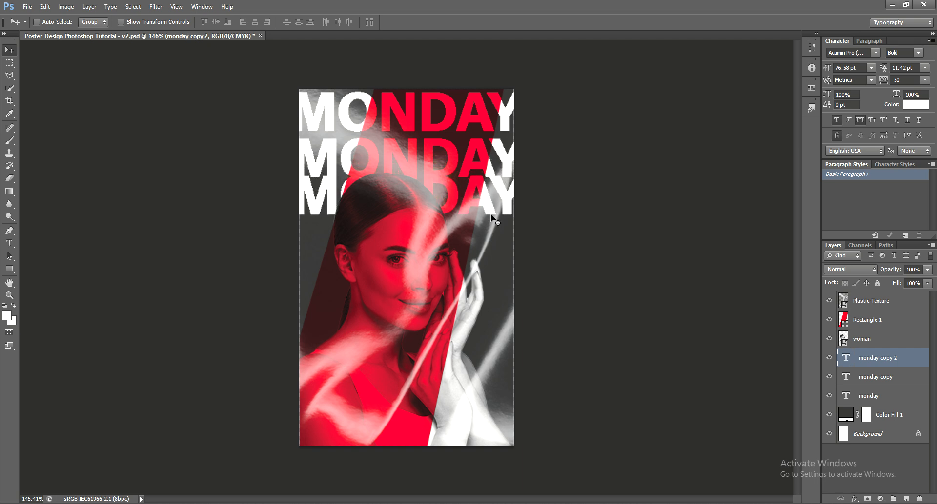
key(Down)
key(Down)
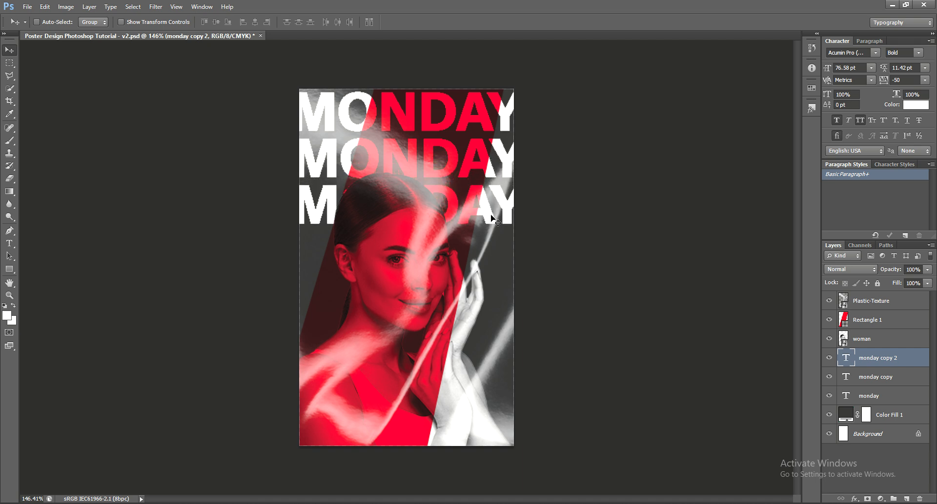
key(ctrl+j)
key(Down)
key(Down)
key(Down)
key(Down)
key(Down)
key(Down)
key(Down)
key(Down)
key(Down)
key(Down)
key(Down)
key(Down)
key(Down)
key(Down)
key(Down)
key(Down)
key(Down)
key(Down)
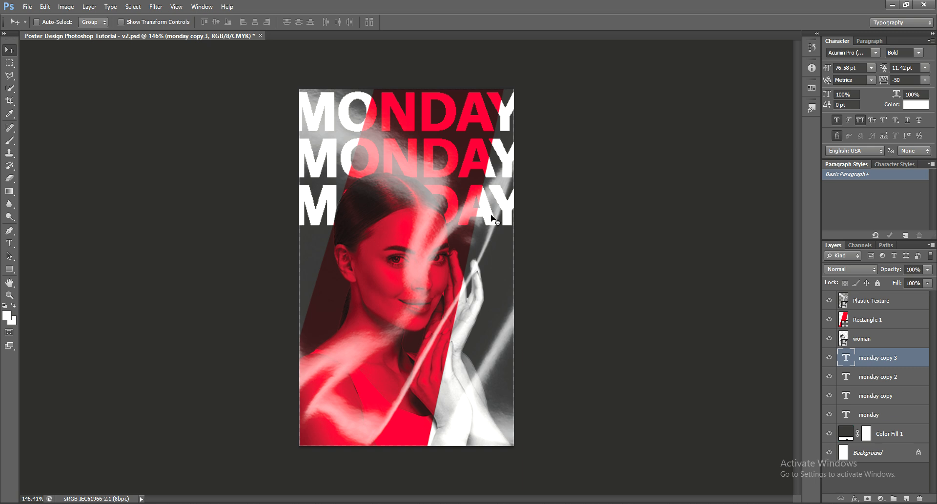
key(Down)
key(Down)
key(Down)
key(Down)
key(Down)
key(Down)
key(Down)
key(Down)
key(Down)
key(Down)
key(Down)
key(Down)
key(Down)
key(Down)
key(Down)
key(Down)
key(Down)
key(Down)
key(Down)
key(Down)
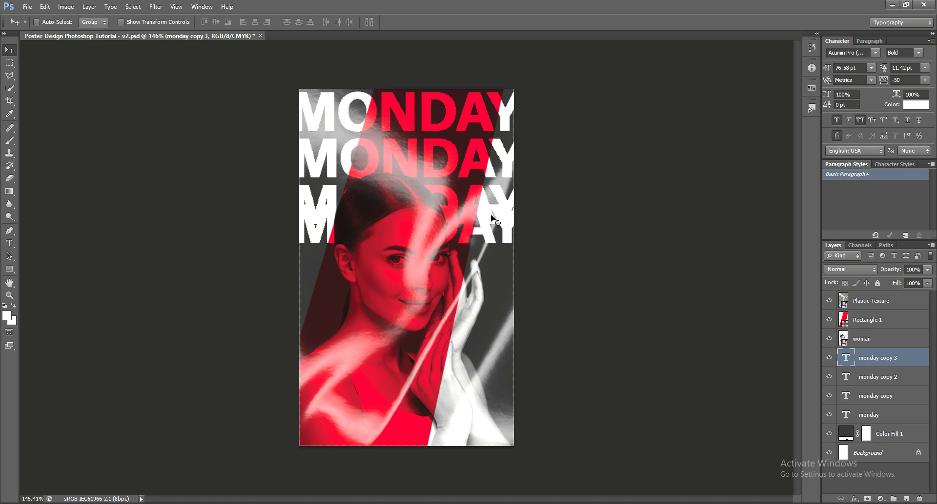
key(Down)
key(Down)
key(Down)
key(Down)
key(Down)
key(Down)
key(Down)
key(Down)
key(Down)
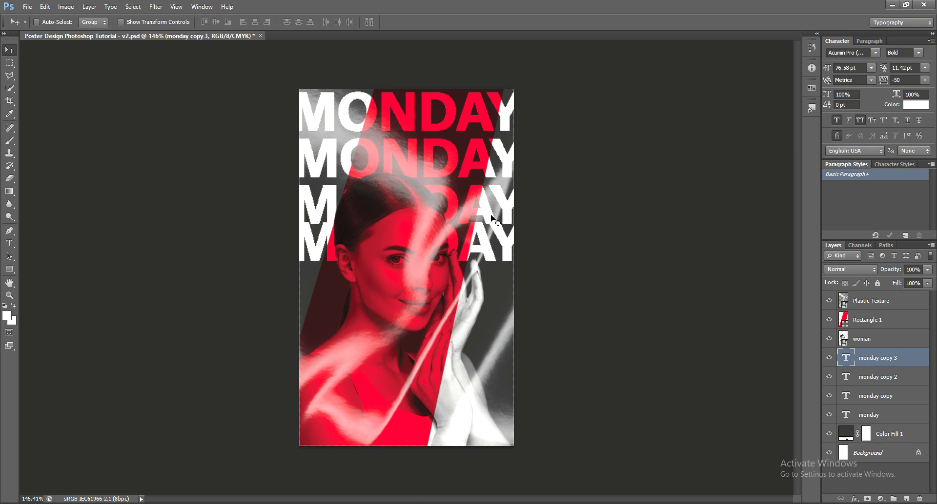
key(Down)
key(Down)
key(Down)
key(Down)
key(Down)
key(Down)
key(Down)
key(Down)
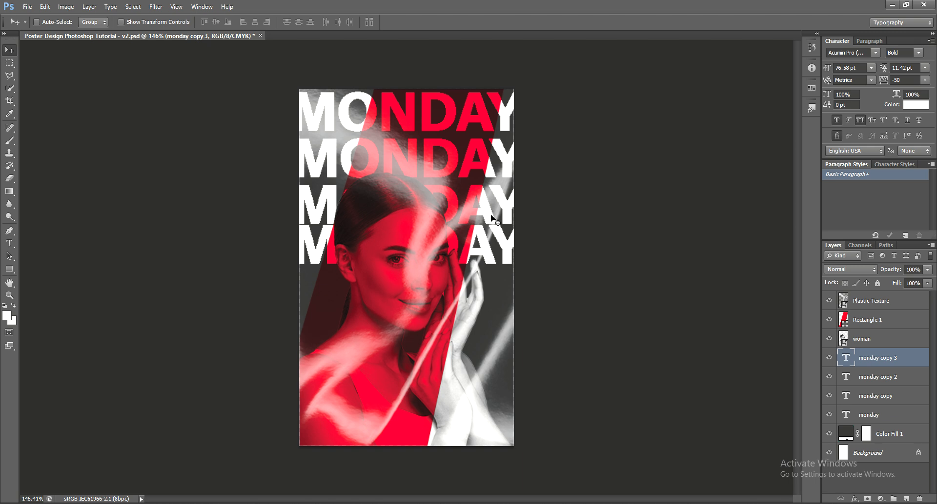
key(ctrl+j)
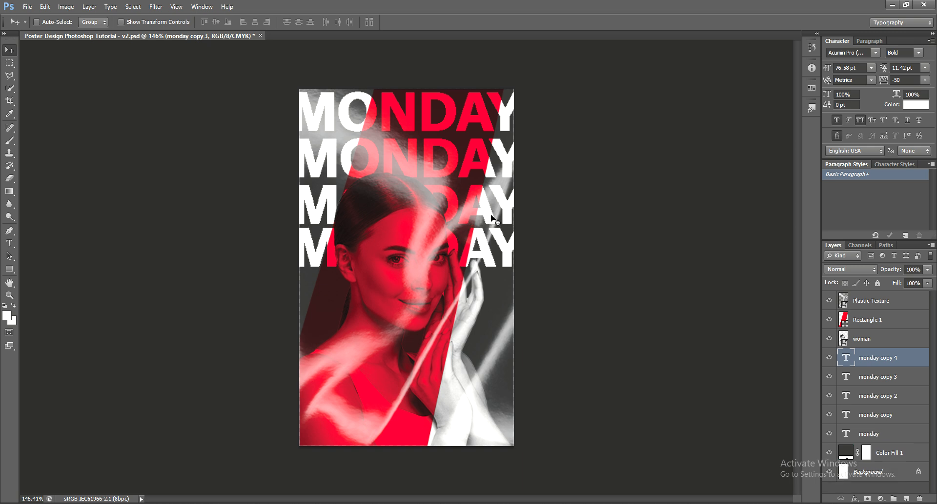
key(Down)
key(Down)
key(Down)
key(Down)
key(Down)
key(Down)
key(Down)
key(Down)
key(Down)
key(Down)
key(Down)
key(Down)
key(Down)
key(Down)
key(Down)
key(Down)
key(Down)
key(Down)
key(Down)
key(Down)
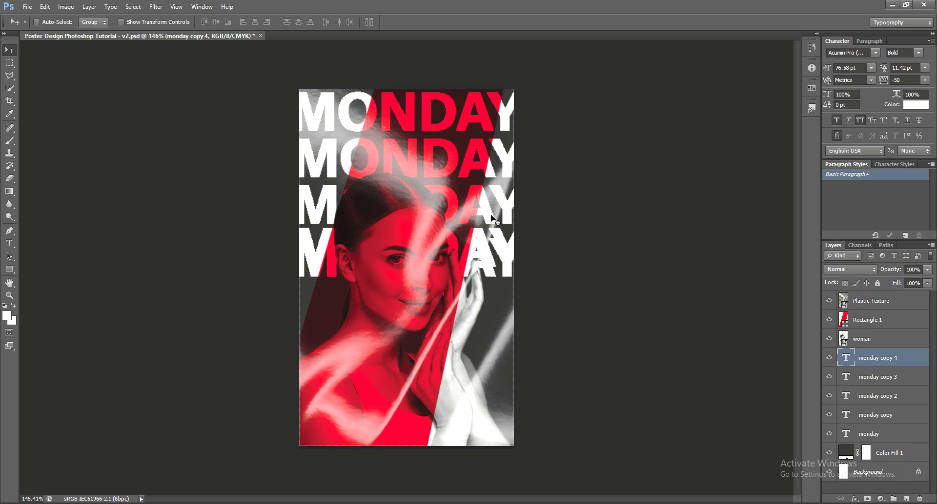
key(Down)
key(Down)
key(Down)
key(Down)
key(Down)
key(Down)
key(Down)
key(Down)
key(Down)
key(Down)
key(Down)
key(Down)
key(Down)
key(Down)
key(Down)
key(Down)
key(Down)
key(Down)
key(Down)
key(Down)
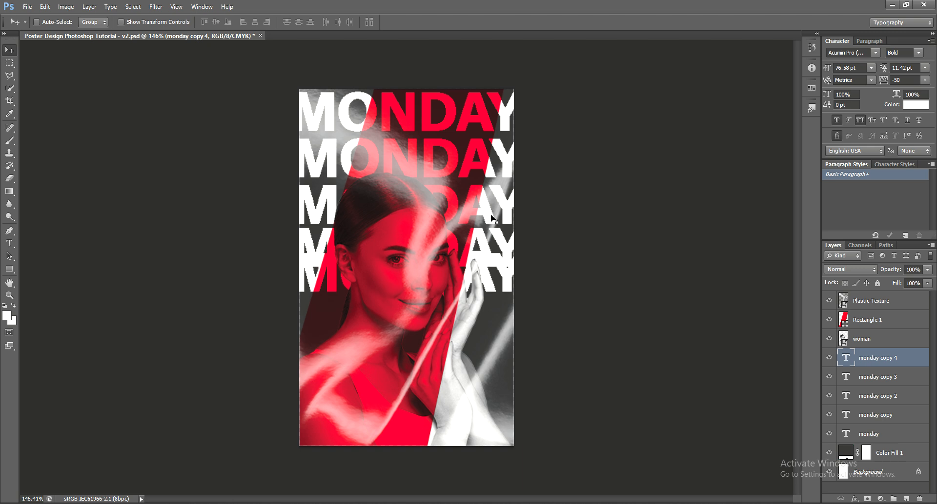
key(Down)
key(Down)
key(Down)
key(Down)
key(Down)
key(Down)
key(Down)
key(Down)
key(Down)
key(Down)
key(Down)
key(Down)
key(Down)
key(Down)
key(Down)
key(Down)
key(Down)
key(Down)
key(Down)
key(Down)
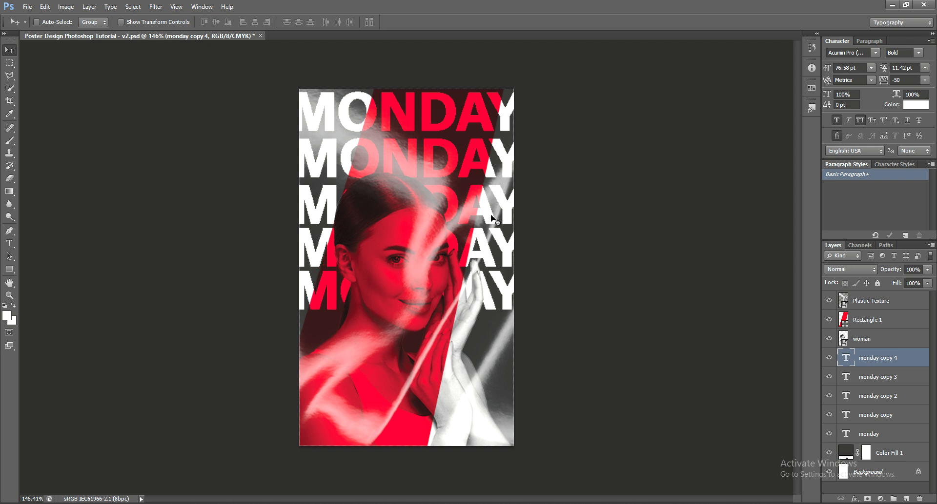
key(Down)
key(Down)
key(Down)
key(Down)
key(Down)
key(Down)
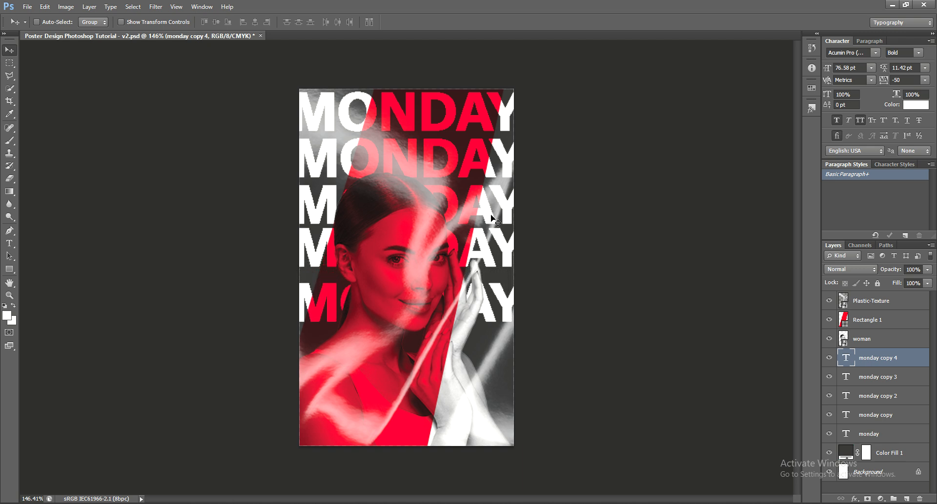
key(Down)
key(Down)
key(Up)
key(Up)
key(Up)
key(Up)
key(Up)
key(Up)
key(Up)
key(Up)
key(Up)
key(Up)
key(Up)
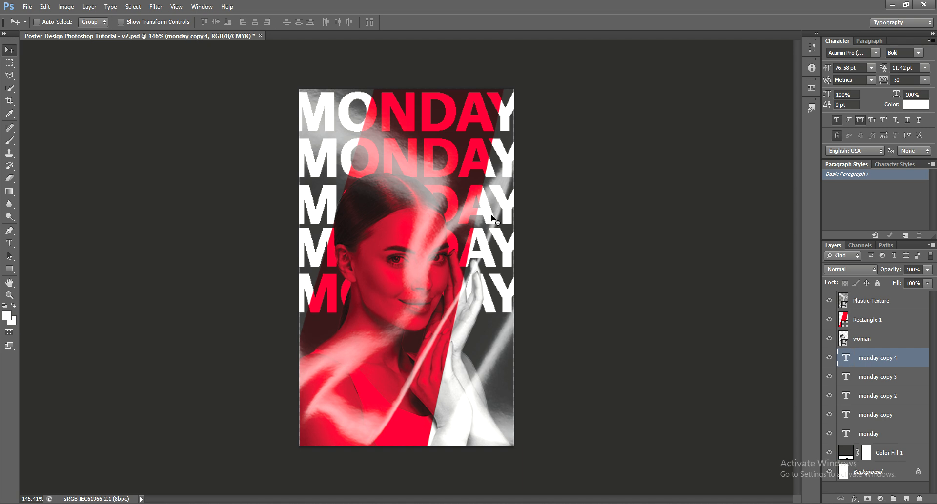
Add sixth, seventh and eighth MONDAY rows, nudging each toward the poster bottom.
key(ctrl+j)
key(Down)
key(Down)
key(Down)
key(Down)
key(Down)
key(Down)
key(Down)
key(Down)
key(Down)
key(Down)
key(Down)
key(Down)
key(Down)
key(Down)
key(Down)
key(Down)
key(Down)
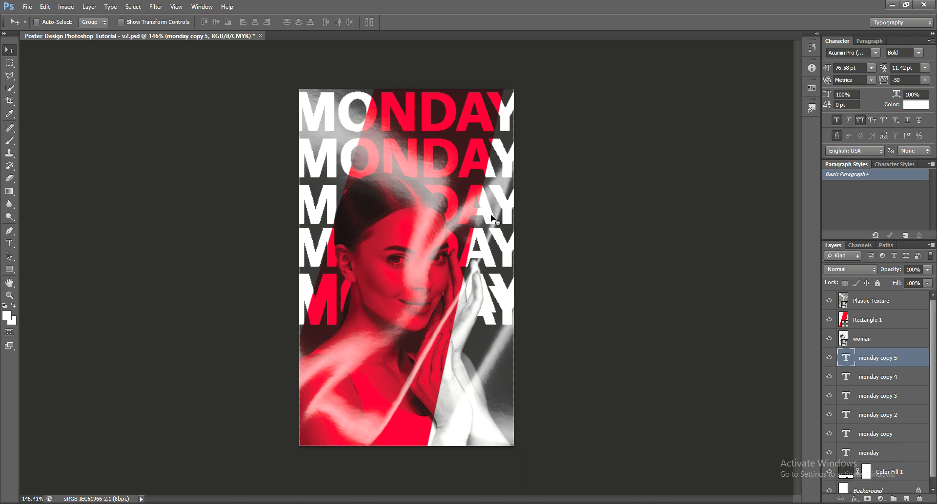
key(Down)
key(Down)
key(Down)
key(Down)
key(Down)
key(Down)
key(Down)
key(Down)
key(Down)
key(Down)
key(Down)
key(Down)
key(Down)
key(Down)
key(Down)
key(Down)
key(Down)
key(Down)
key(Down)
key(Down)
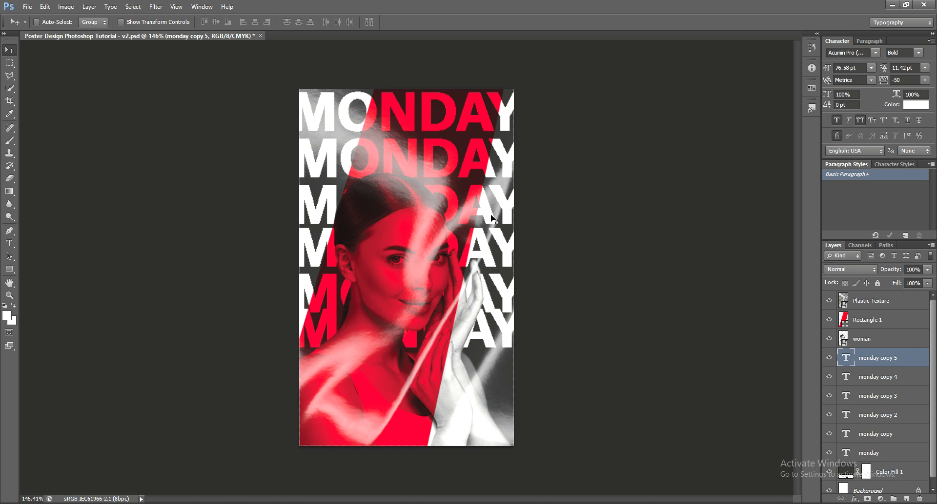
key(Down)
key(Down)
key(Down)
key(Down)
key(Down)
key(Down)
key(Down)
key(Down)
key(Down)
key(Down)
key(Down)
key(Down)
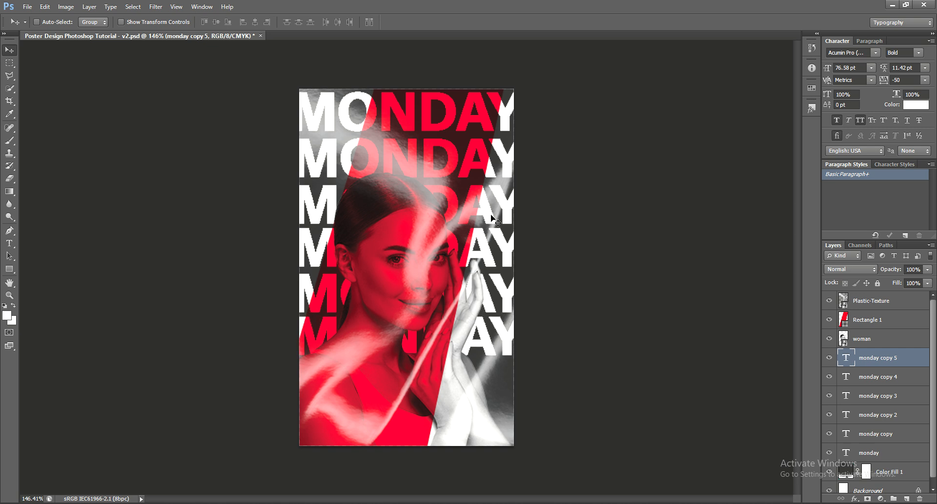
key(ctrl+j)
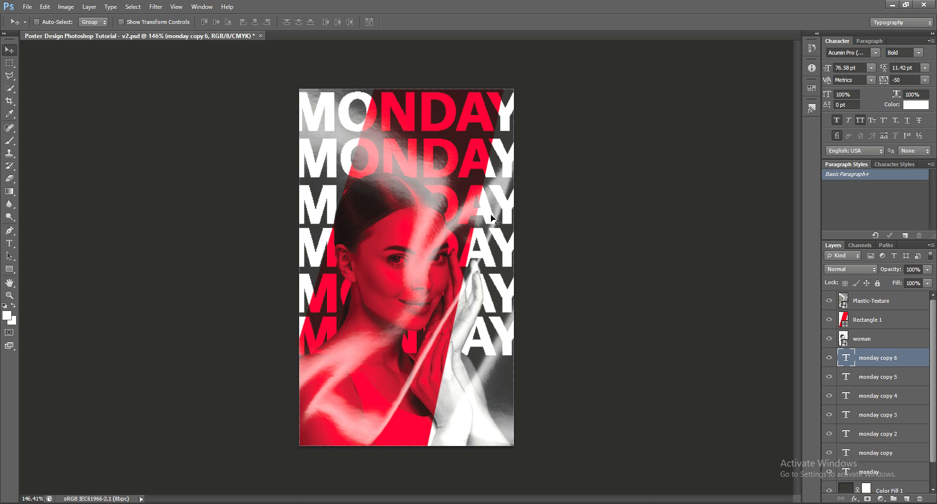
key(Down)
key(Down)
key(Down)
key(Down)
key(Down)
key(Down)
key(Down)
key(Down)
key(Down)
key(Down)
key(Down)
key(Down)
key(Down)
key(Down)
key(Down)
key(Down)
key(Down)
key(Down)
key(Down)
key(Down)
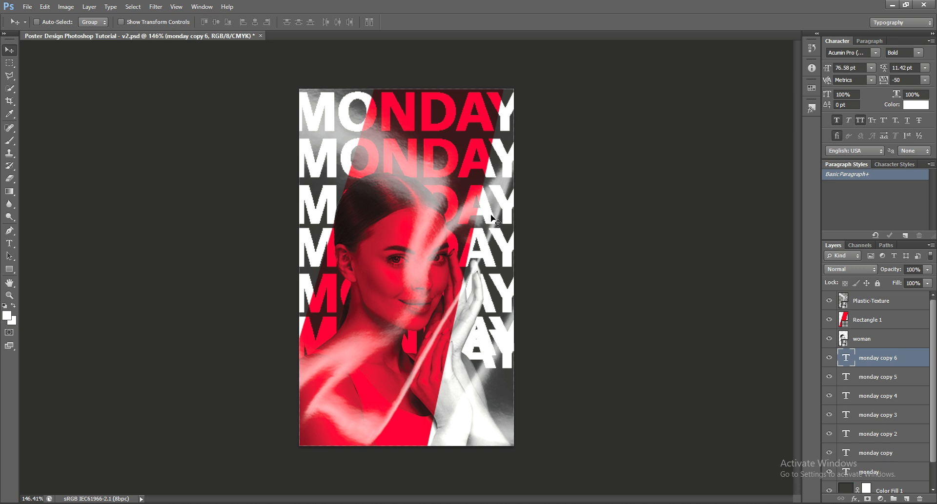
key(Down)
key(Down)
key(Down)
key(Down)
key(Down)
key(Down)
key(Down)
key(Down)
key(Down)
key(Down)
key(Down)
key(Down)
key(Down)
key(Down)
key(Down)
key(Down)
key(Down)
key(Down)
key(Down)
key(Down)
key(Down)
key(Down)
key(Down)
key(Down)
key(Down)
key(Down)
key(Down)
key(Down)
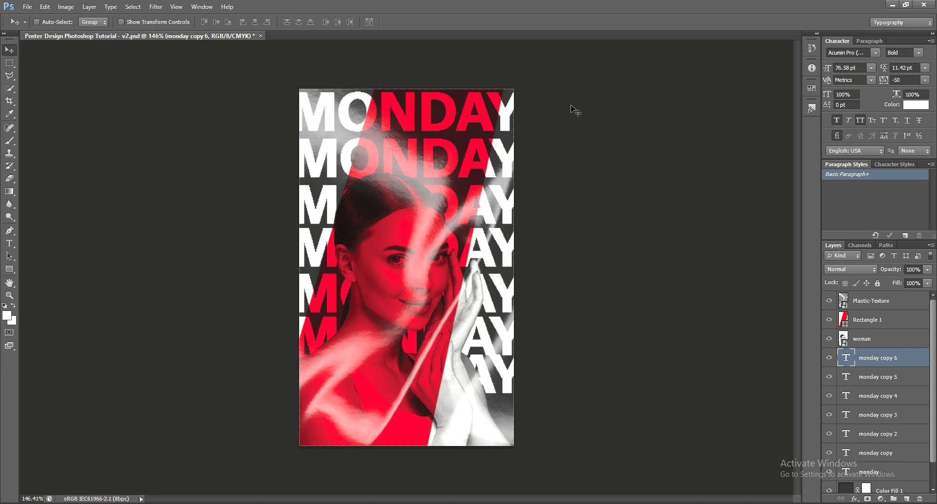
key(Down)
key(Down)
key(Down)
key(Down)
key(Down)
key(ctrl+j)
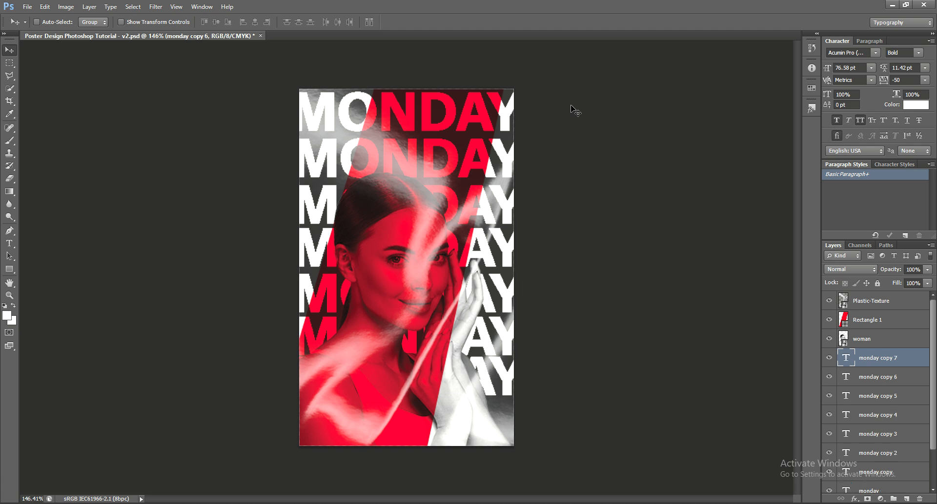
key(Down)
key(Down)
key(Down)
key(Down)
key(Down)
key(Down)
key(Down)
key(Down)
key(Down)
key(Down)
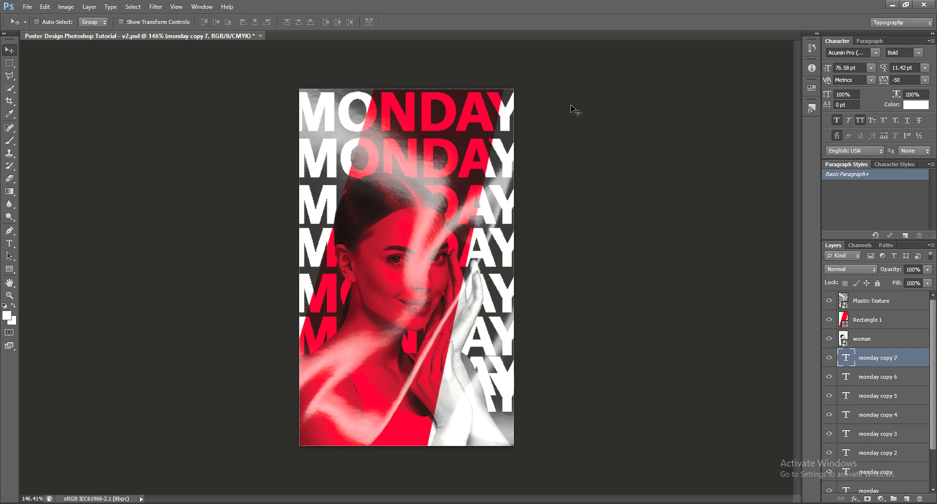
key(Down)
key(Down)
key(Down)
key(Down)
key(Down)
key(Down)
key(Down)
key(Down)
key(Down)
key(Down)
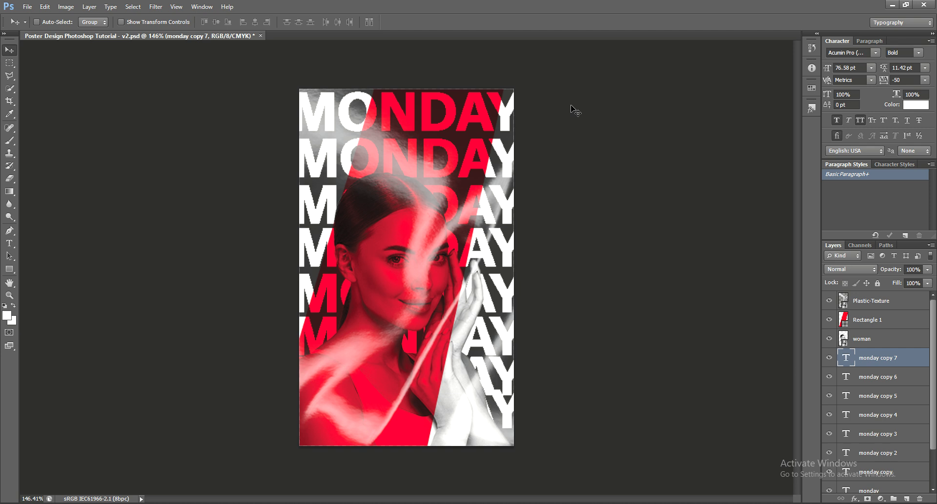
key(Down)
key(Down)
key(Down)
key(Down)
key(Down)
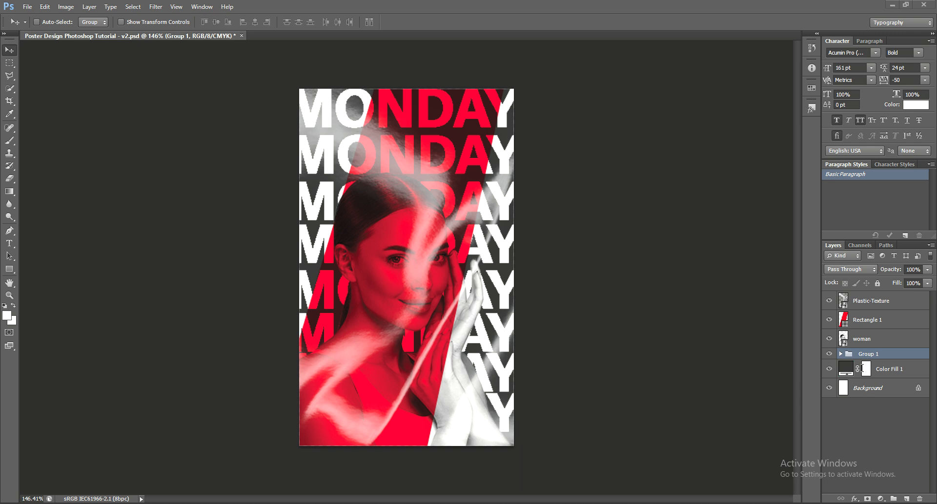
Give the MONDAY Group 1 a red colour label.
right_click(865, 354)
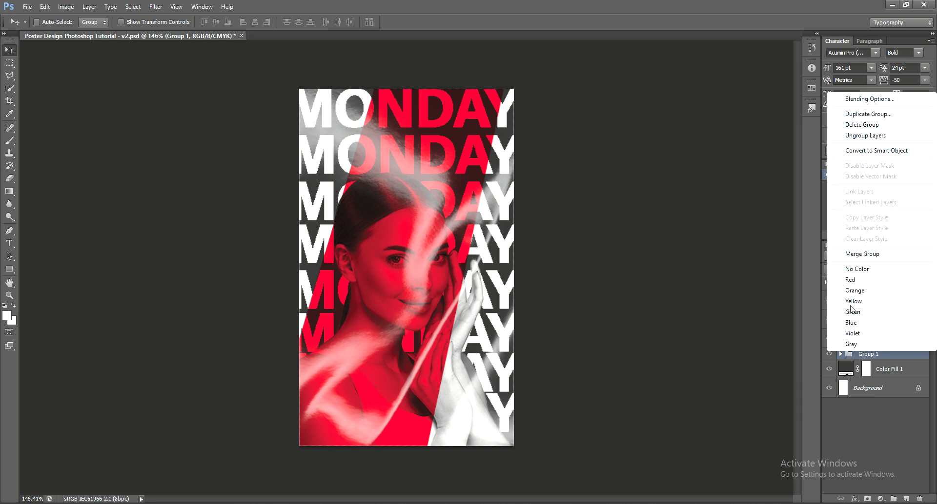
click(859, 282)
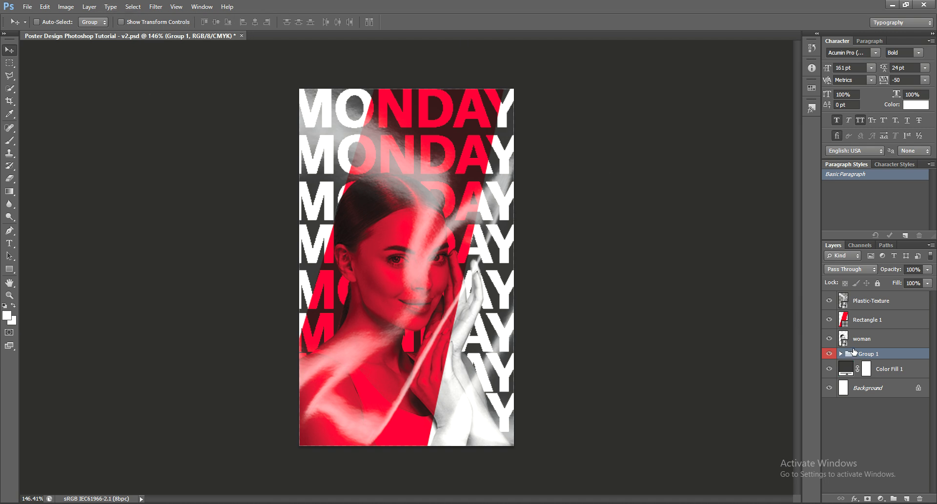
click(828, 355)
click(829, 355)
Lower Group 1's opacity to 50% and hide the group.
click(927, 269)
drag(920, 282, 908, 286)
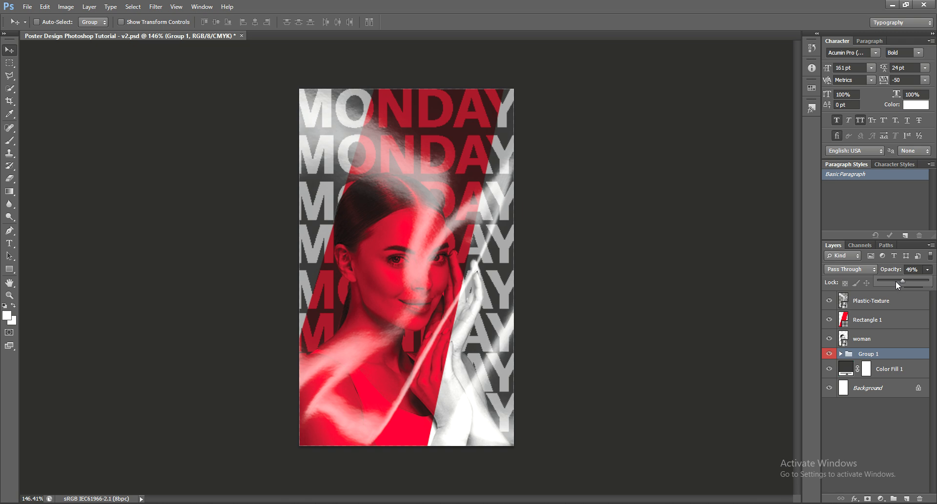
drag(896, 282, 903, 282)
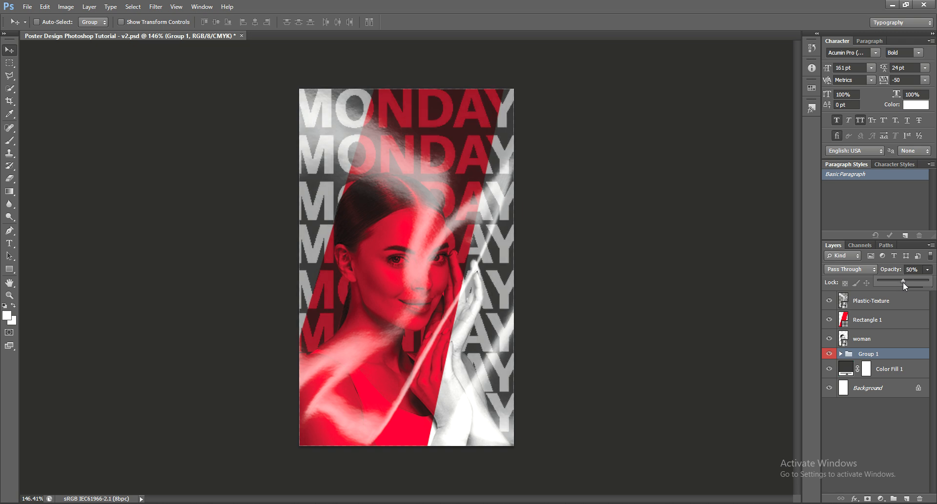
click(628, 305)
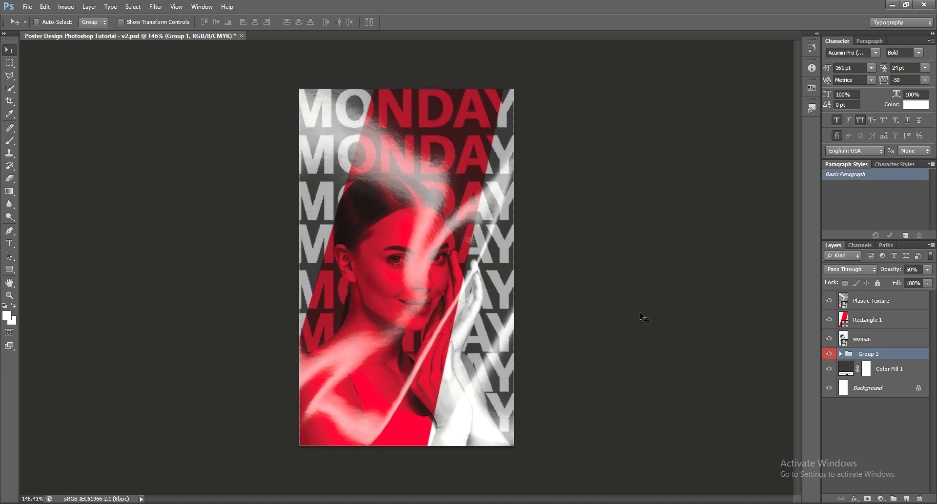
click(829, 354)
Paste the LARA WEST title above Plastic-Texture at 72 pt and place it near the top.
click(870, 303)
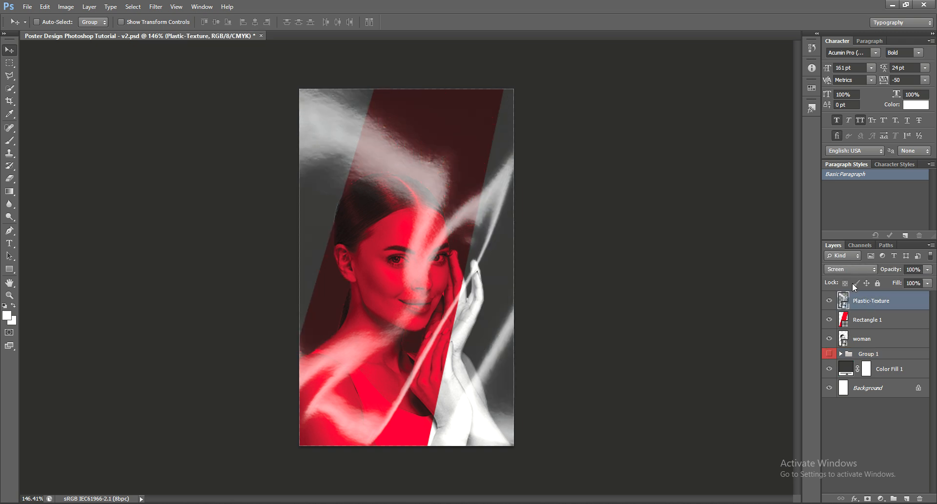
key(ctrl+v)
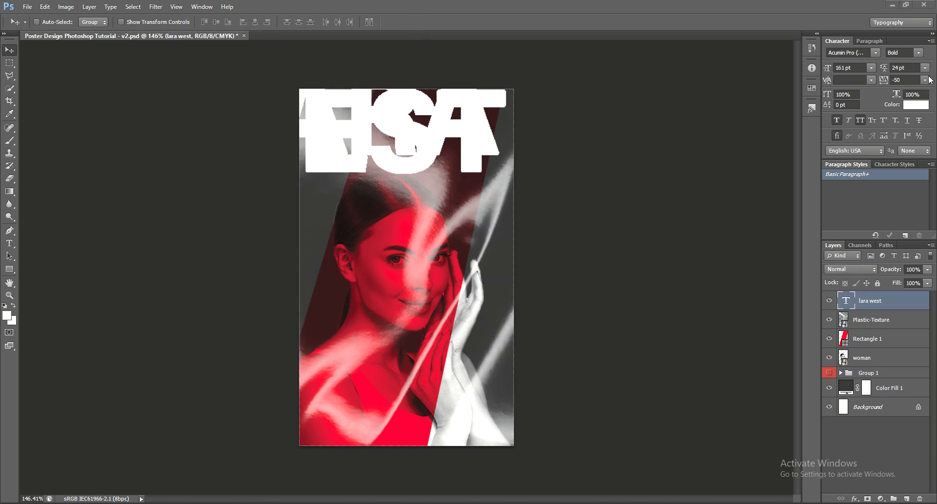
click(871, 67)
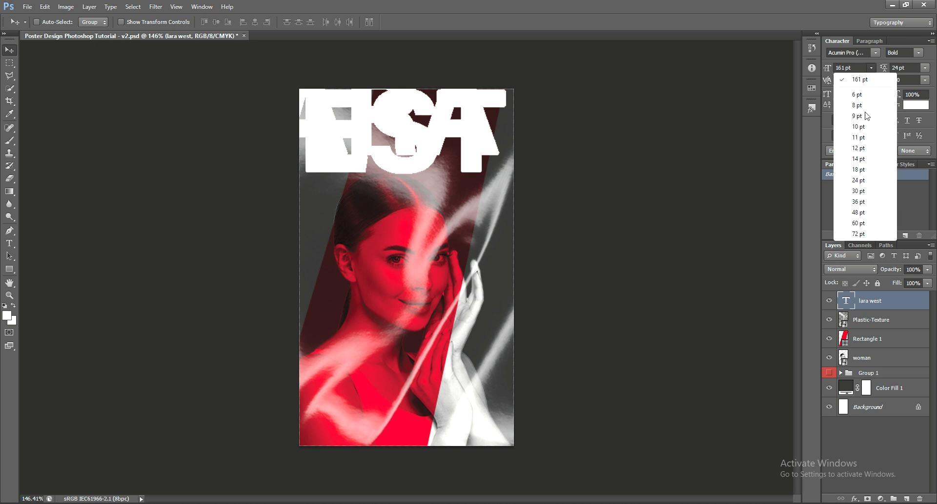
click(858, 234)
drag(587, 203, 624, 221)
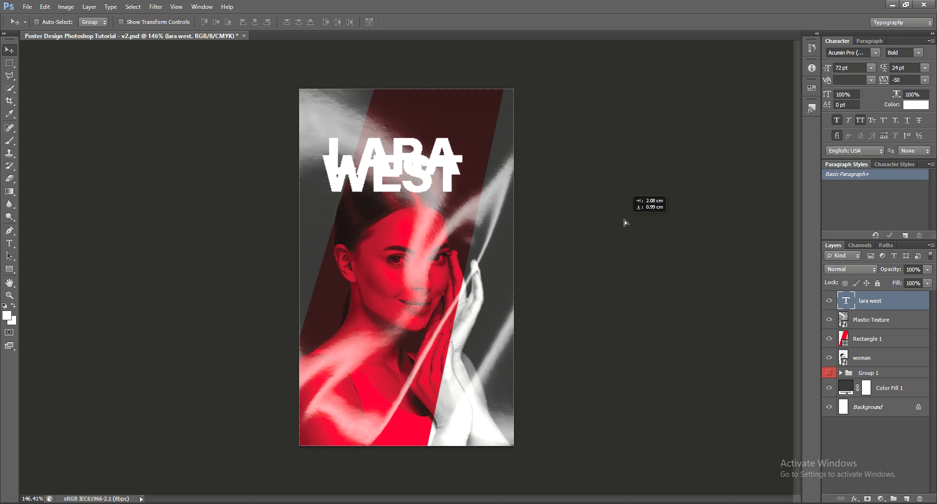
Try title line spacing values of 12, 24, 36 and then 48 pt.
click(924, 68)
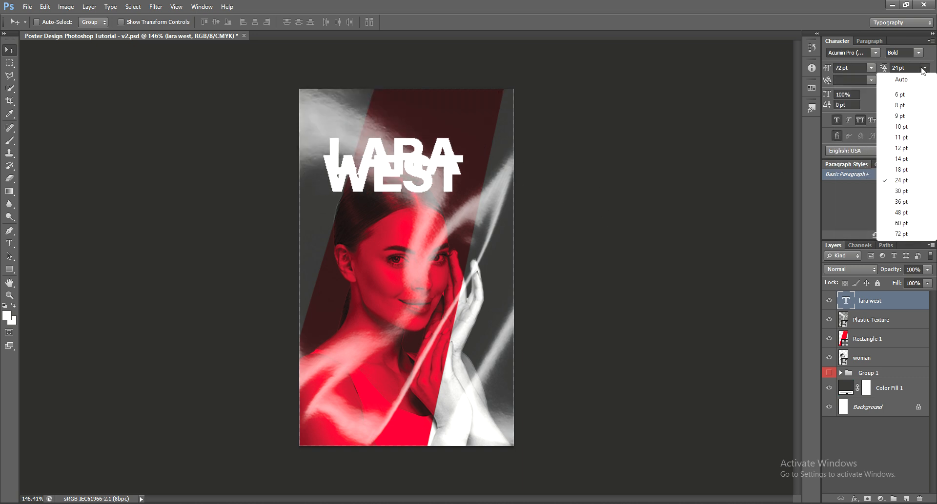
click(902, 148)
click(925, 68)
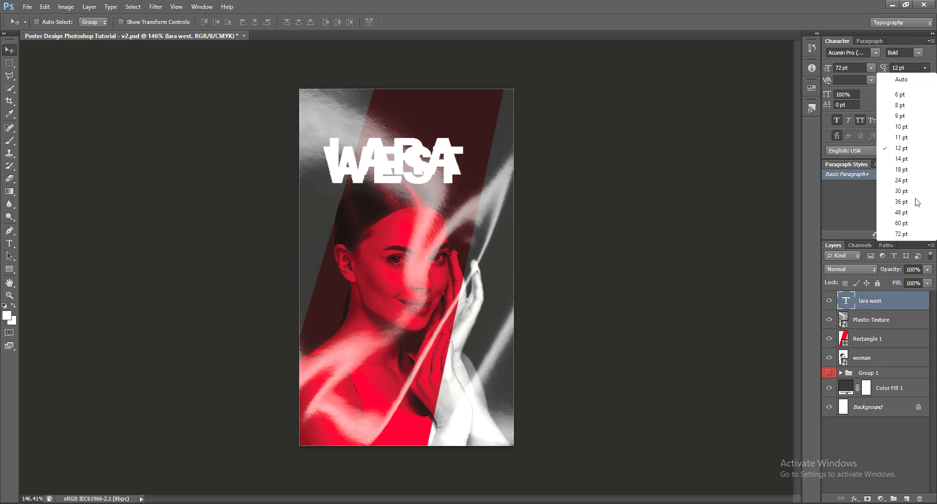
click(909, 177)
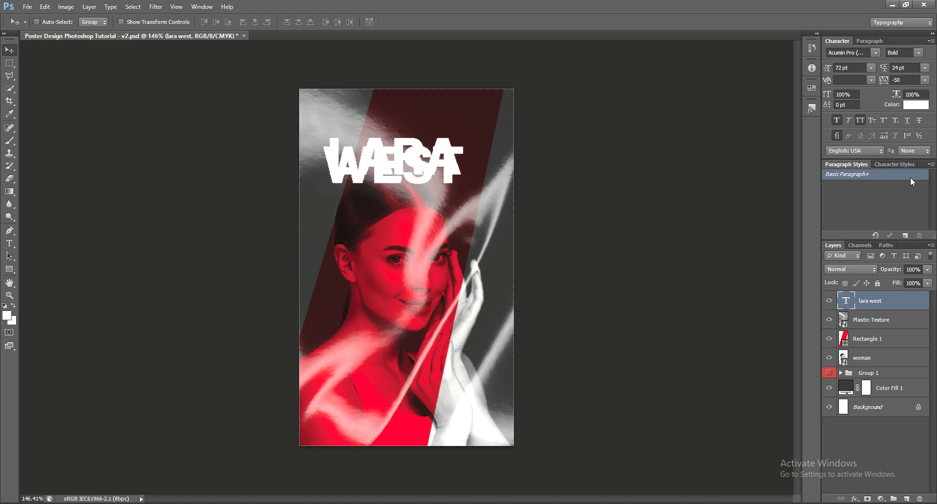
click(925, 68)
click(906, 201)
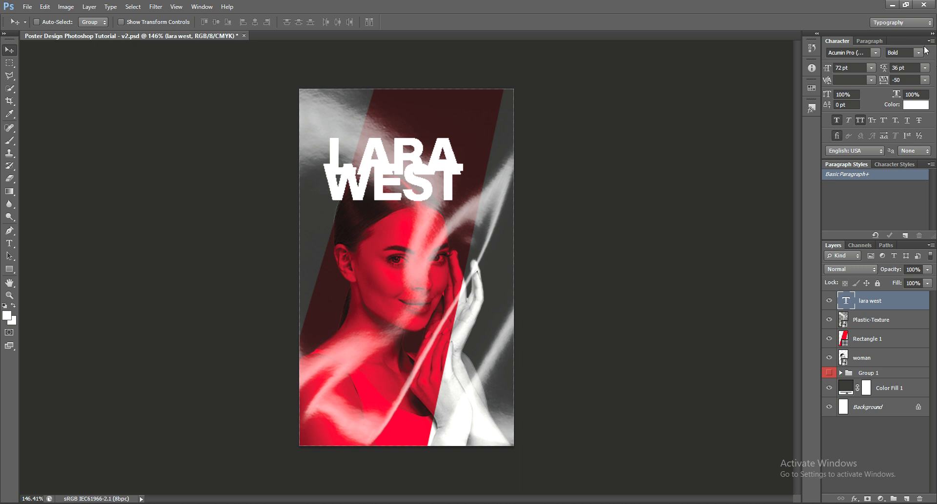
click(925, 68)
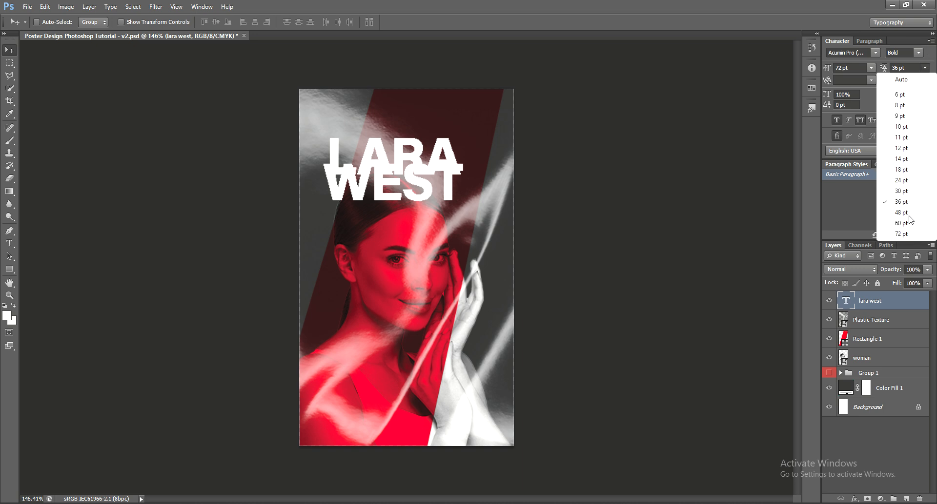
click(909, 216)
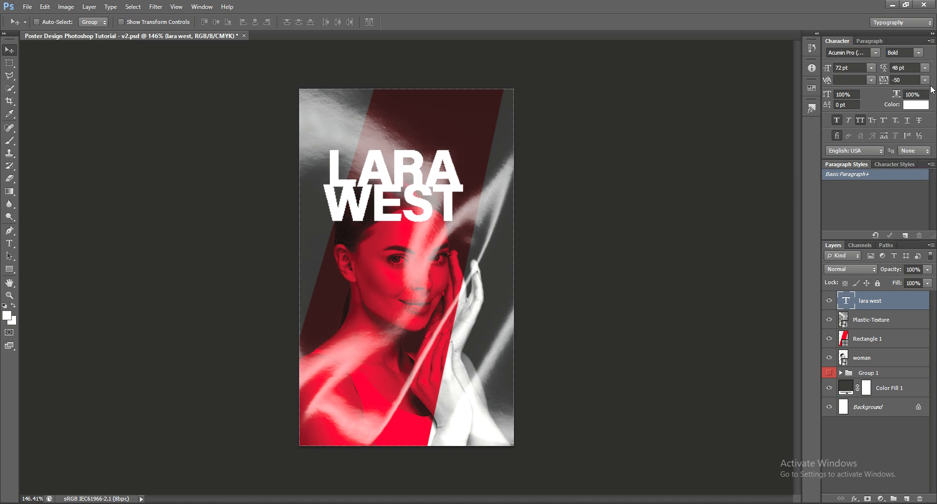
Set the title's tracking to -50 and leading to 60 pt, then move it slightly lower.
click(924, 81)
click(909, 136)
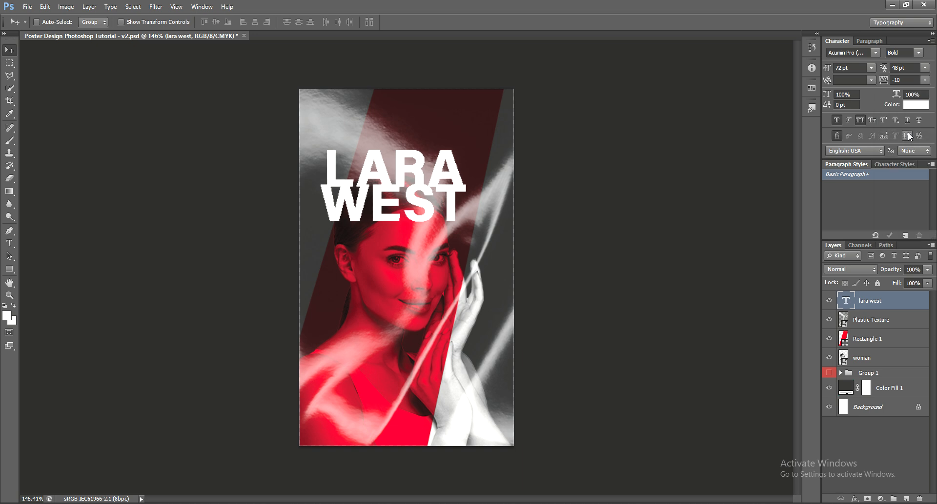
click(925, 80)
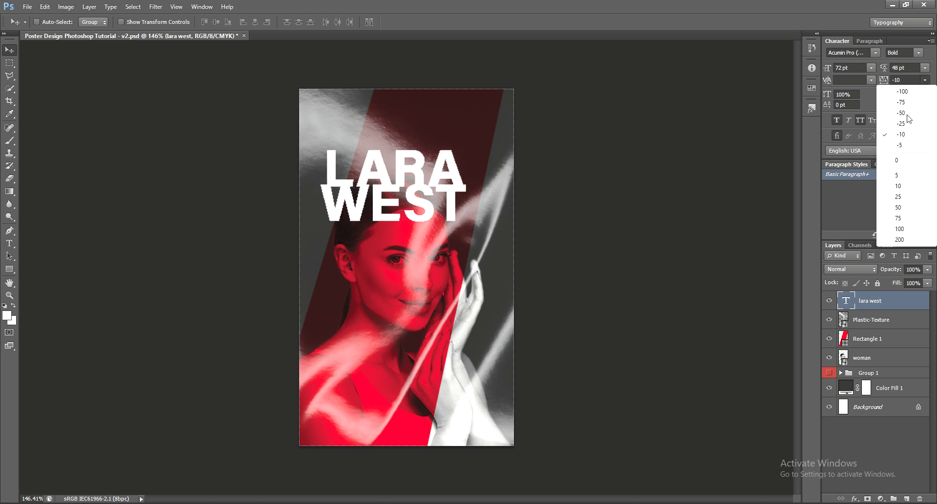
click(902, 113)
click(925, 68)
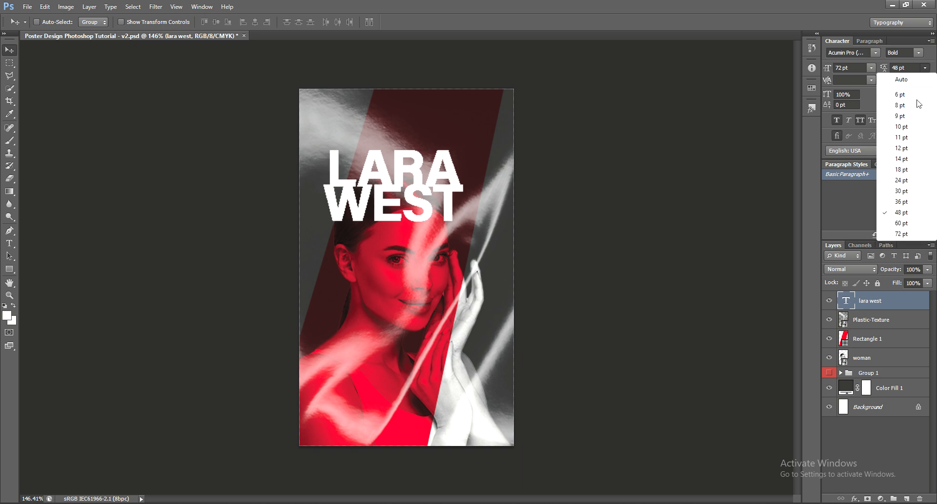
click(902, 224)
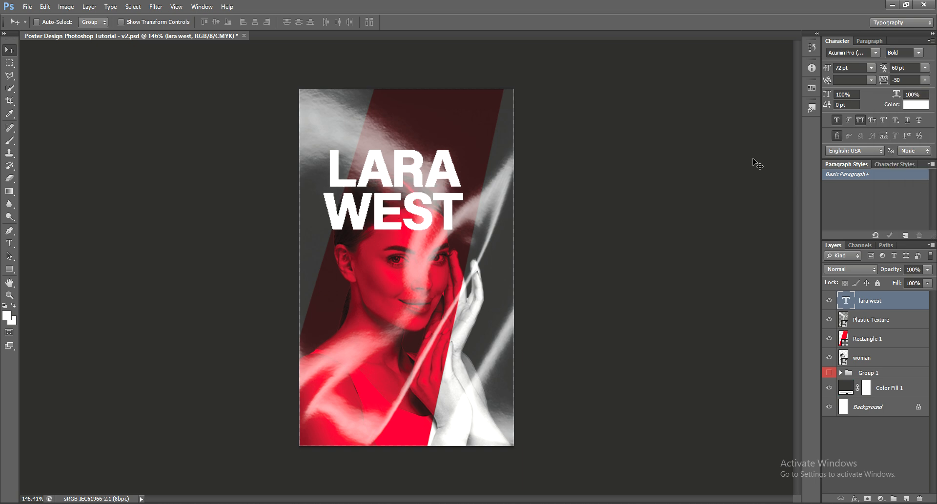
drag(755, 161, 757, 195)
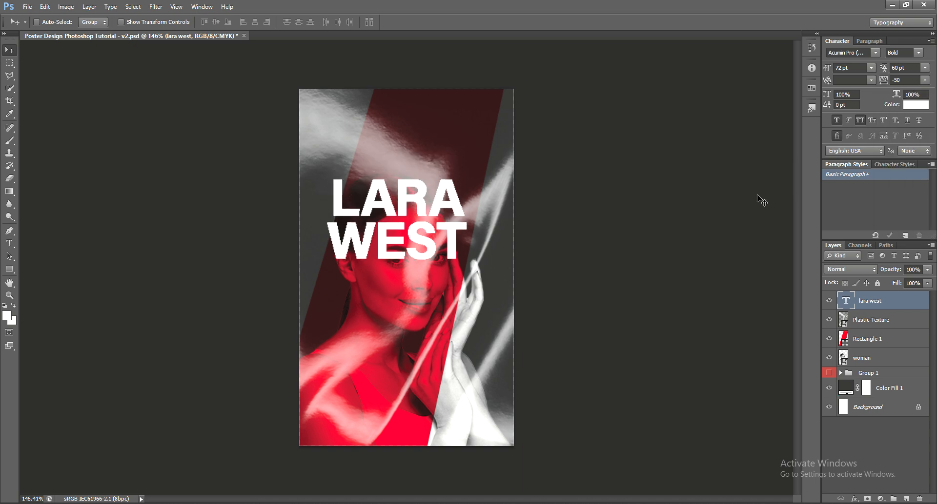
key(ctrl+t)
Scale the LARA WEST title down to about 64% and move it toward the lower-left.
drag(467, 271, 413, 424)
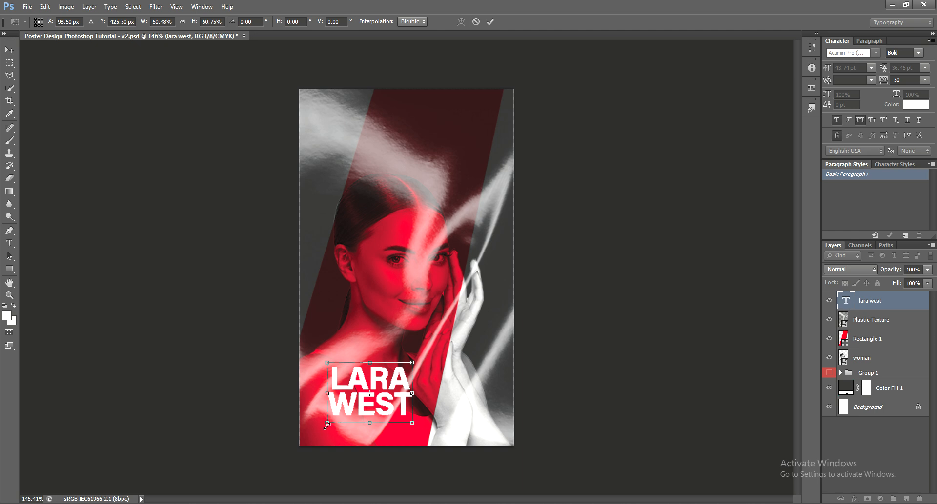
drag(326, 425, 322, 428)
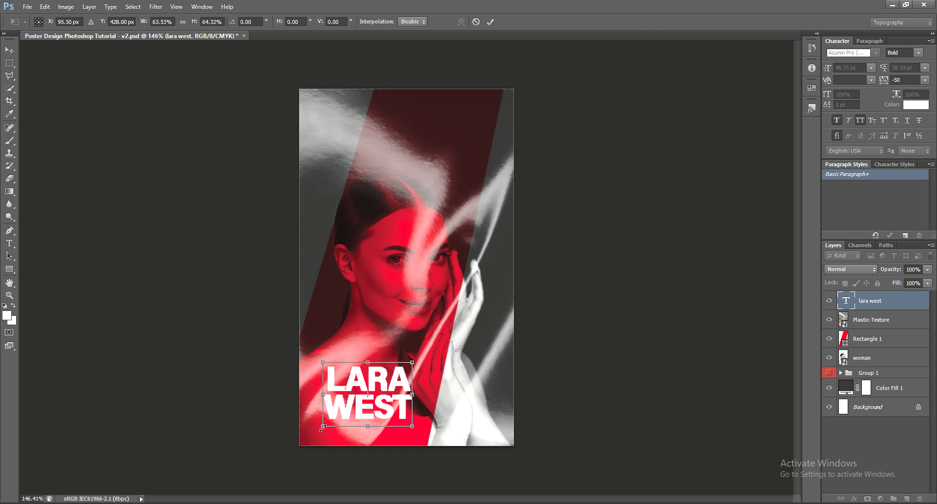
key(Return)
drag(376, 413, 372, 406)
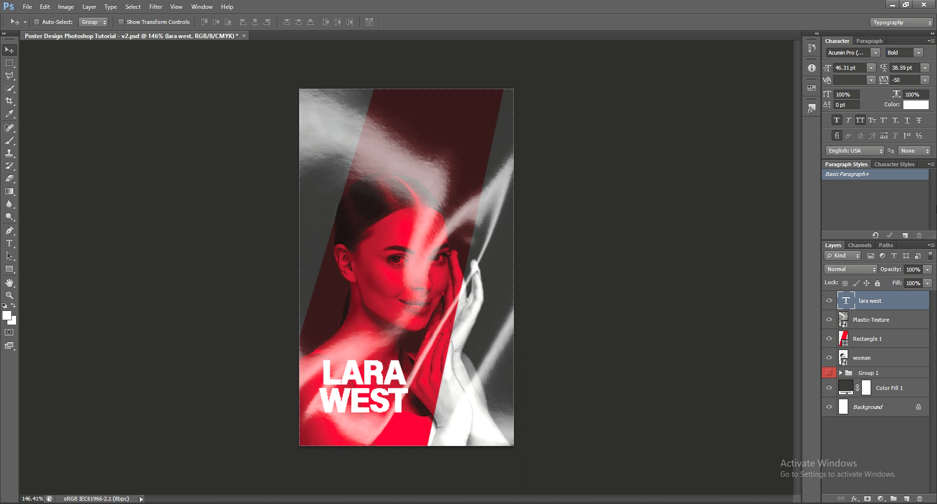
Try Bold Italic and Italic on the title, then set it back to upright Bold.
click(919, 53)
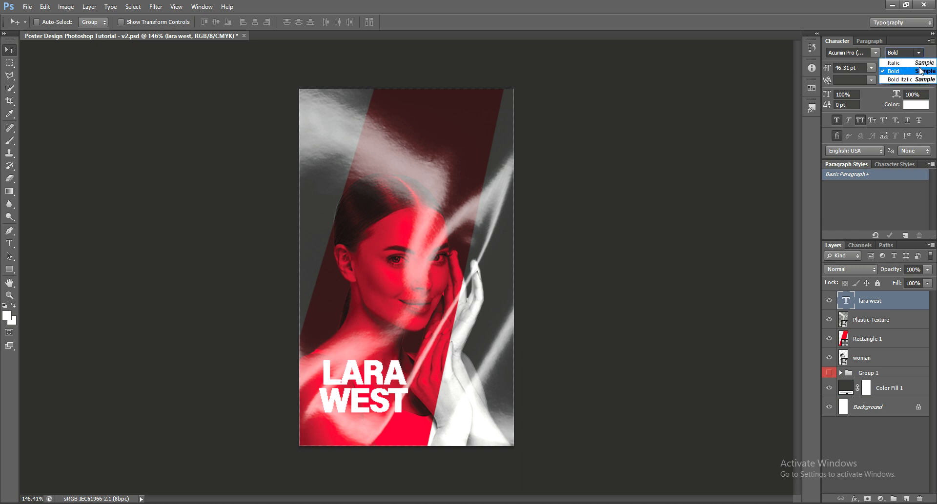
click(921, 78)
click(919, 53)
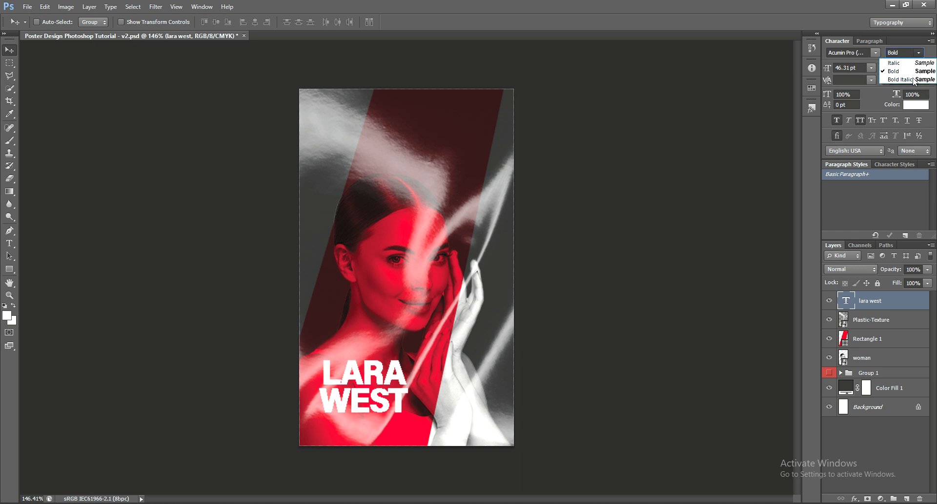
click(913, 80)
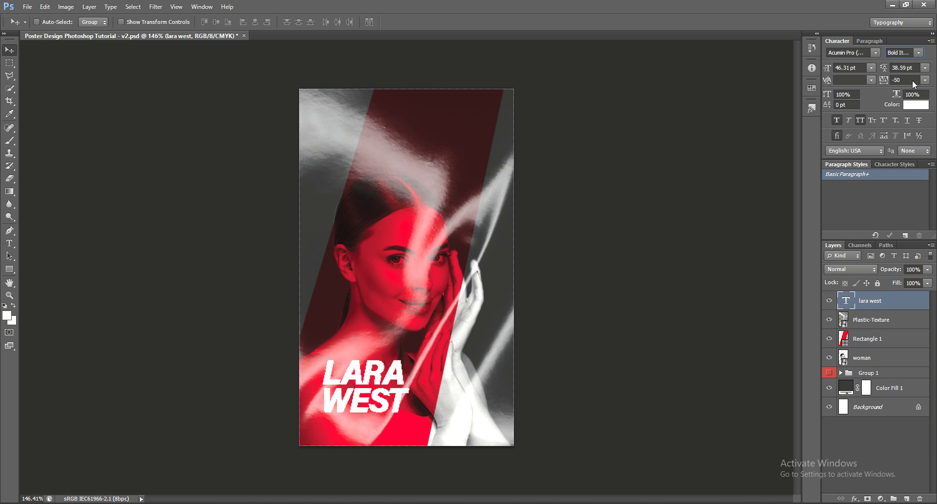
click(918, 52)
click(915, 63)
click(918, 52)
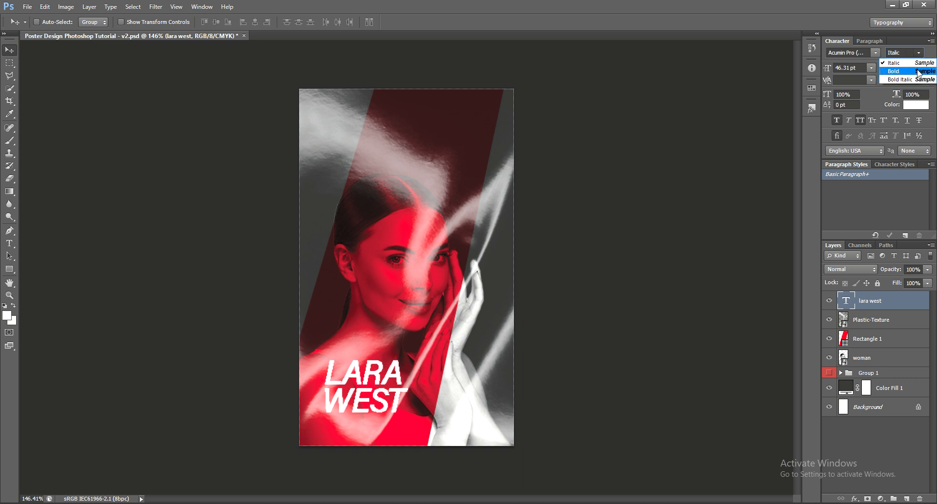
click(917, 72)
Nudge the title lower, save, then shrink it again into the lower-left corner.
drag(613, 288, 610, 296)
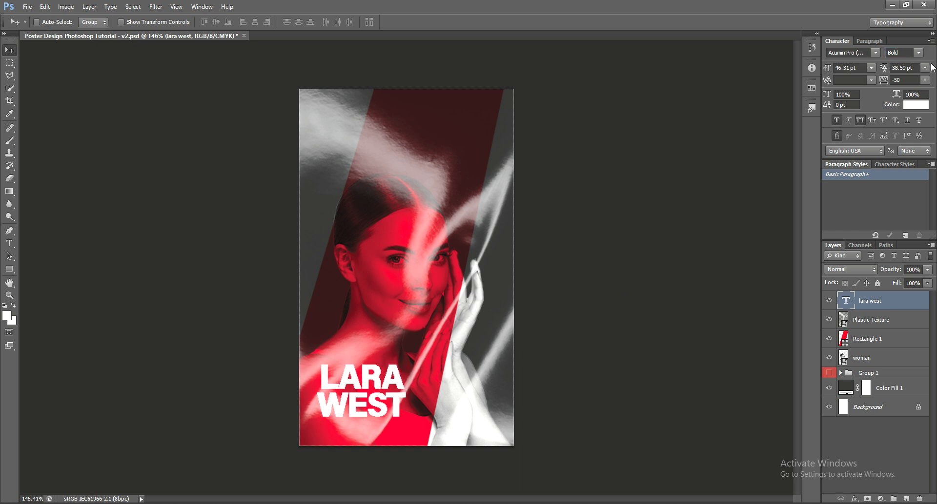
key(ctrl+s)
key(ctrl+t)
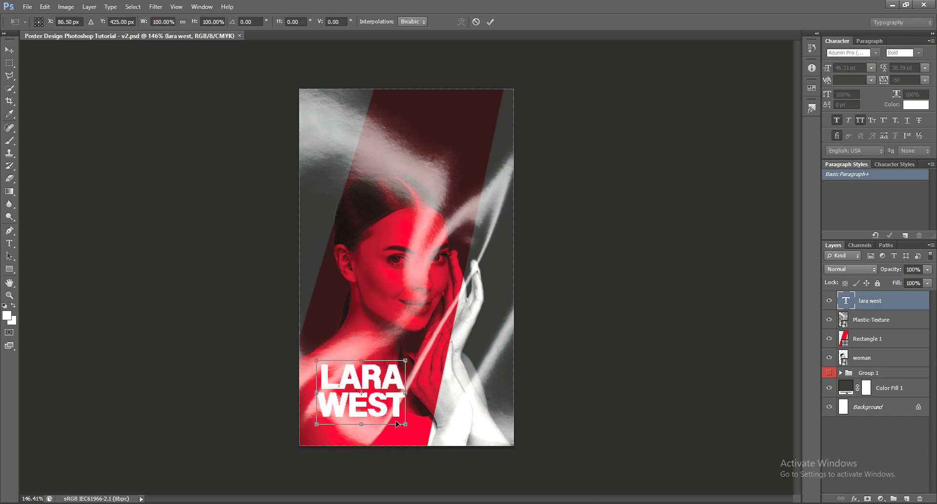
drag(407, 428, 368, 400)
Apply the resize and set the title's leading to 30 pt.
key(Return)
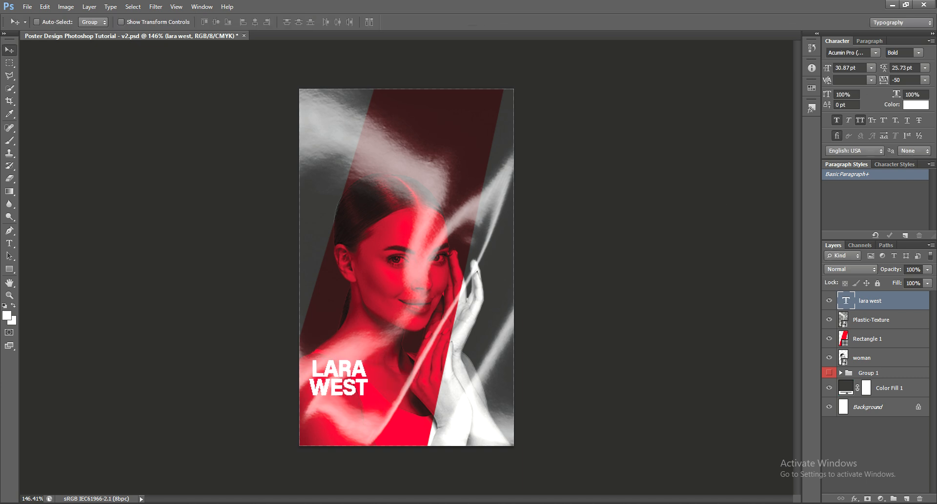
click(924, 68)
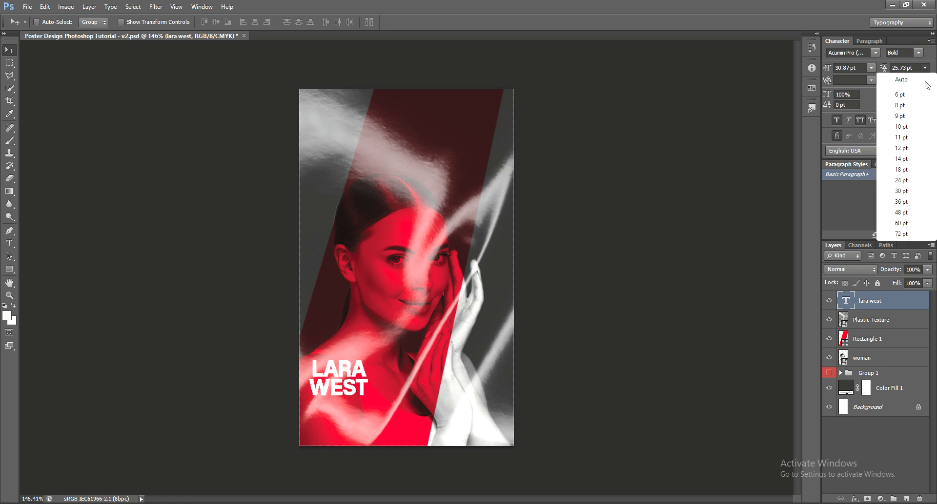
click(915, 160)
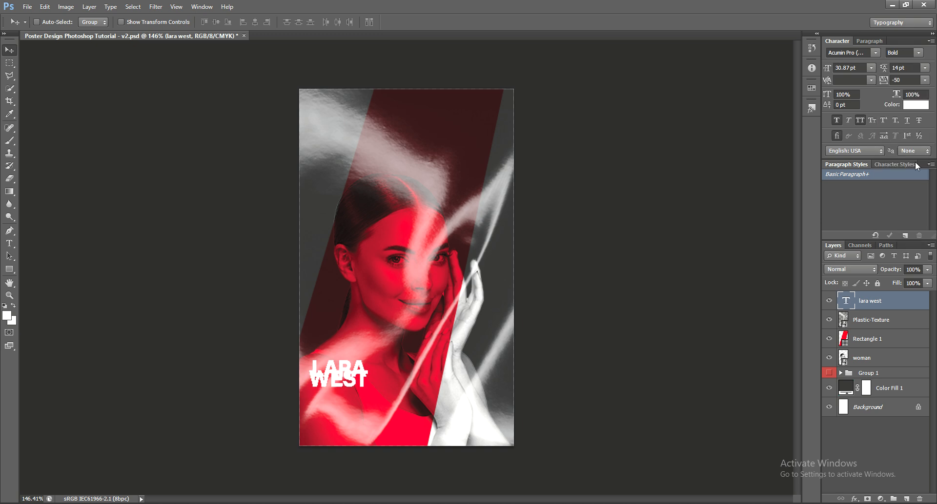
click(925, 68)
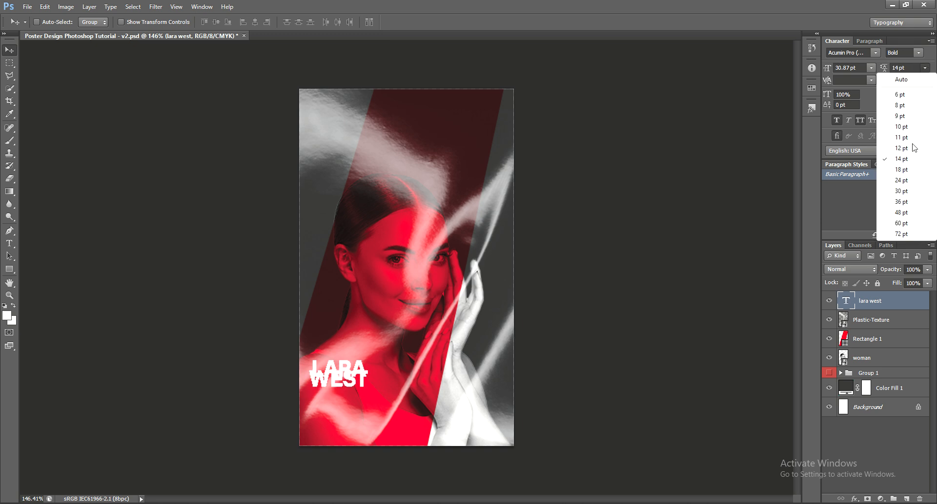
click(905, 190)
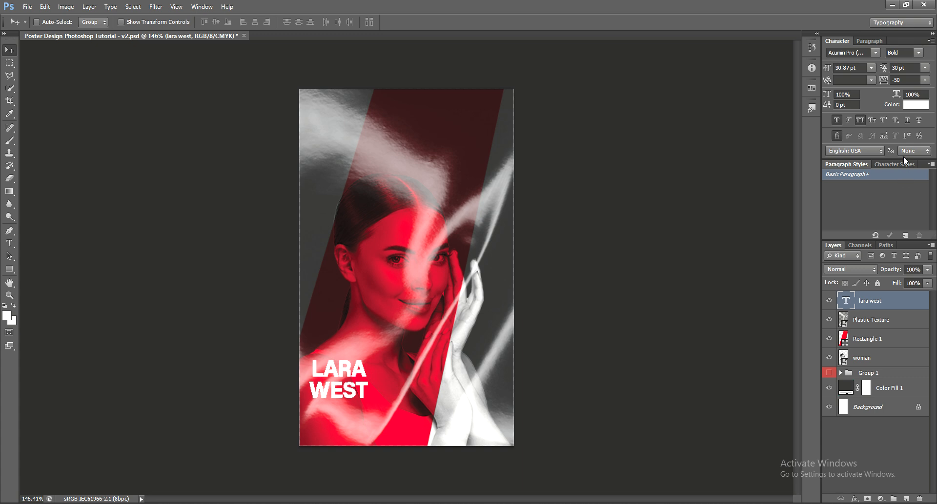
Set the title's tracking to -5 and nudge it slightly up and left.
click(924, 80)
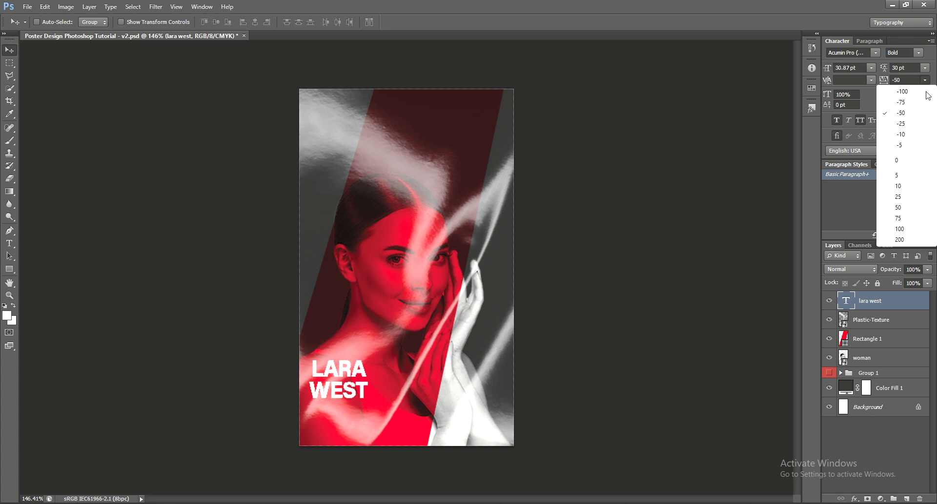
click(922, 136)
click(924, 80)
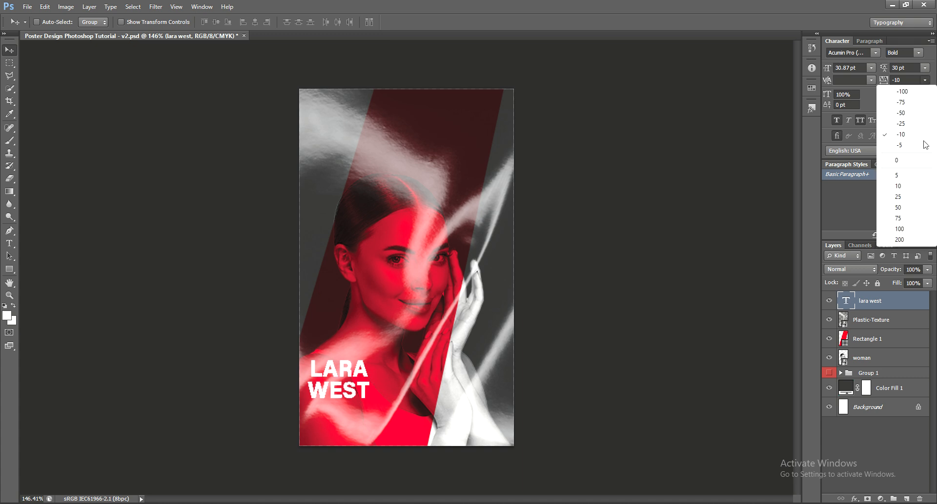
click(923, 123)
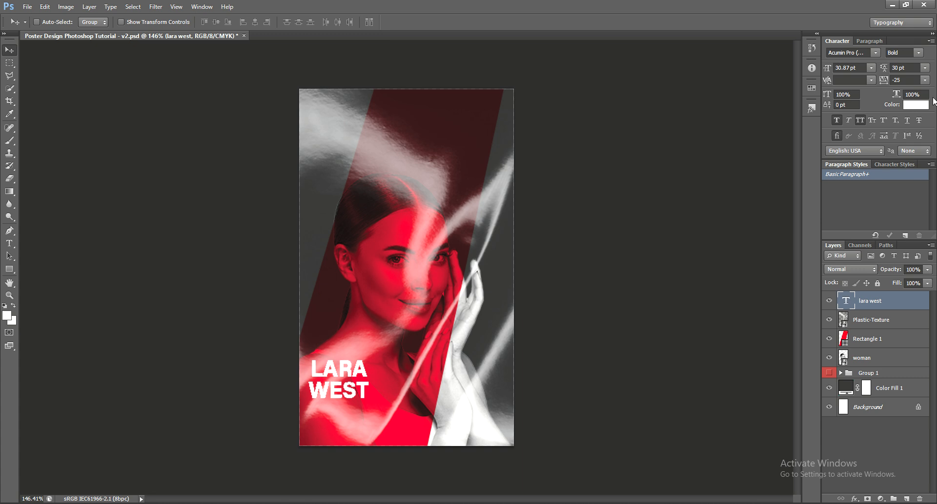
click(925, 80)
click(918, 137)
click(925, 80)
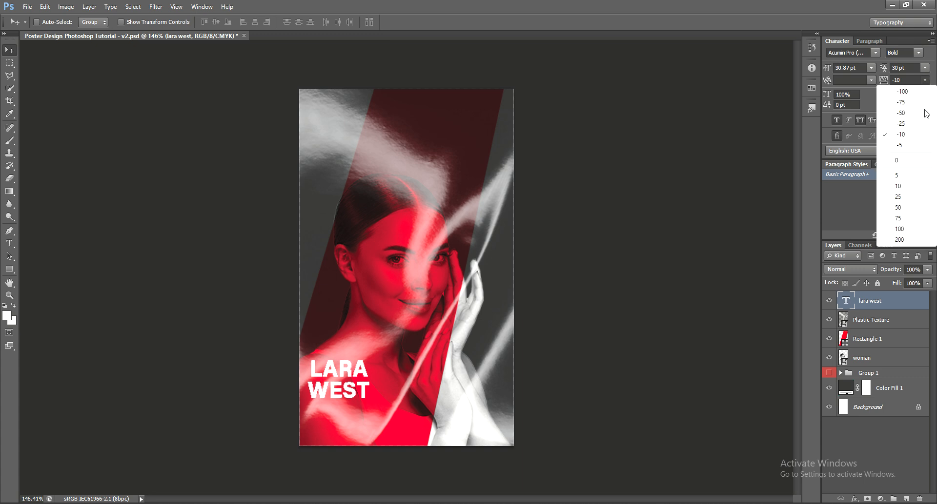
click(922, 145)
drag(732, 272, 725, 265)
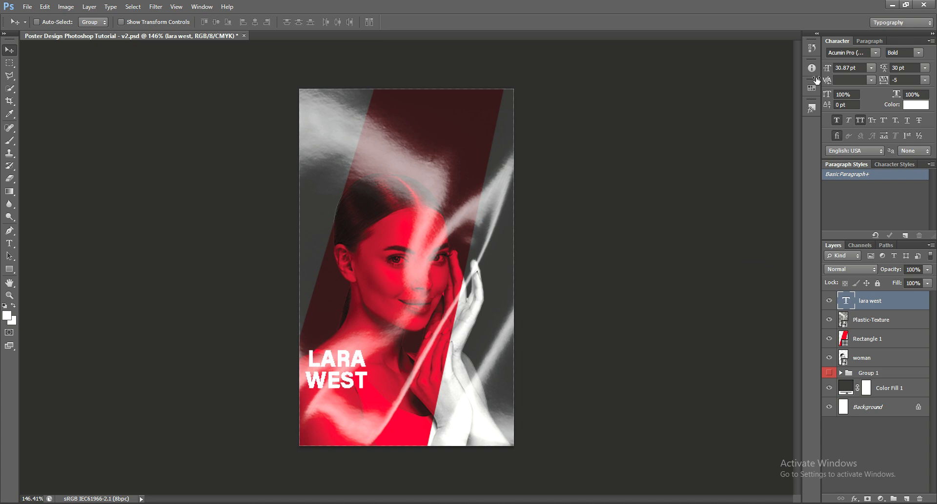
click(14, 247)
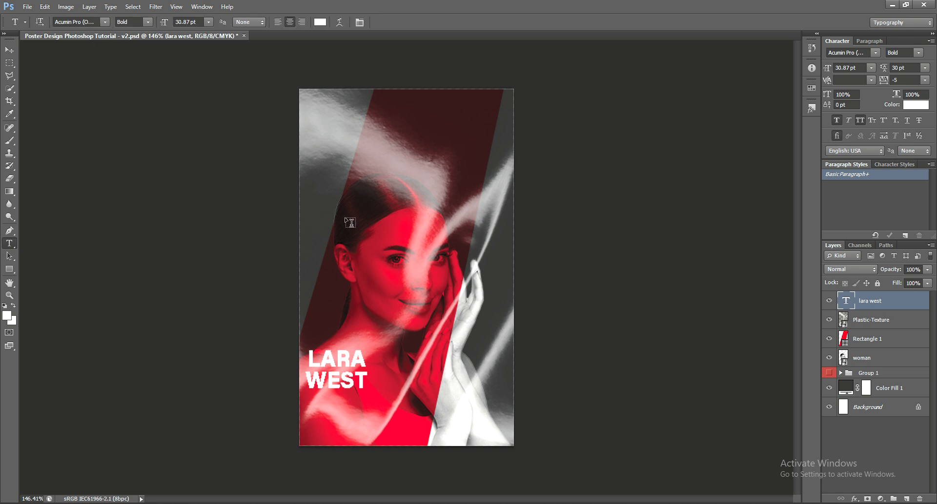
Type CONFERENCE, then EVENT W on a second line, deleting the mistyped letters.
click(353, 142)
text(C)
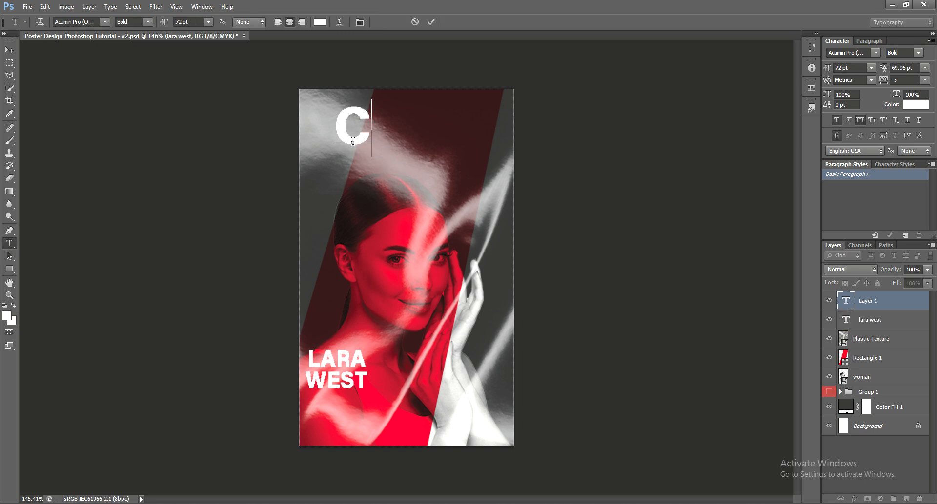
text(O)
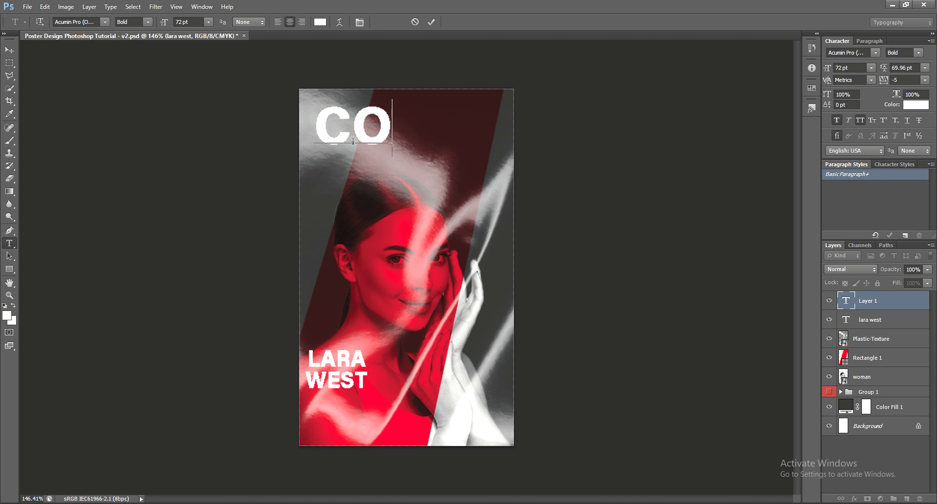
text(N)
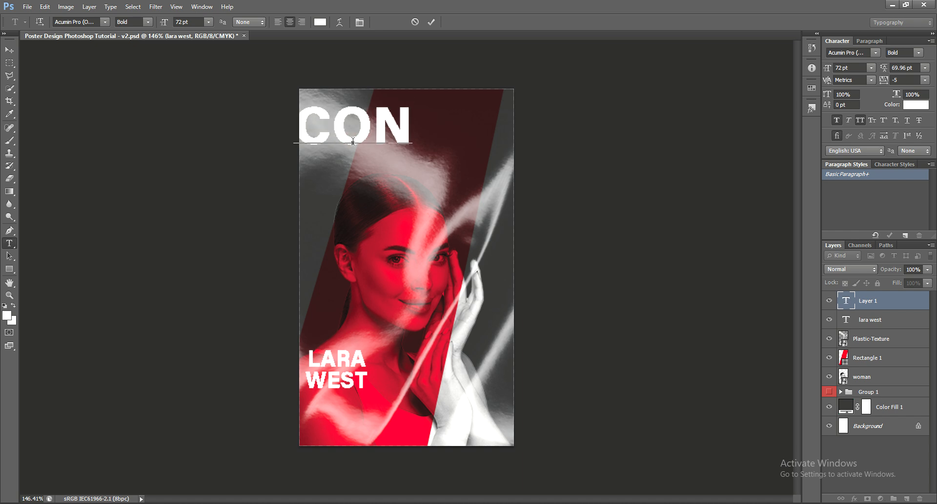
text(F)
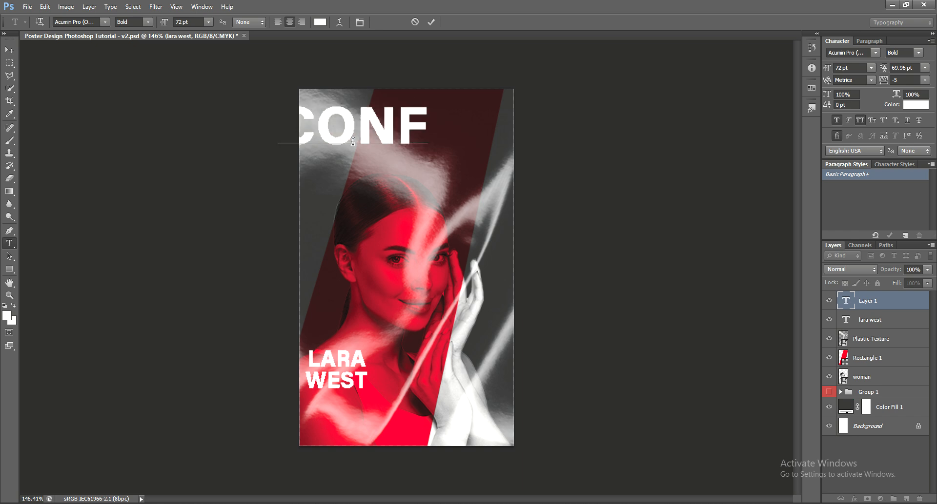
text(ER)
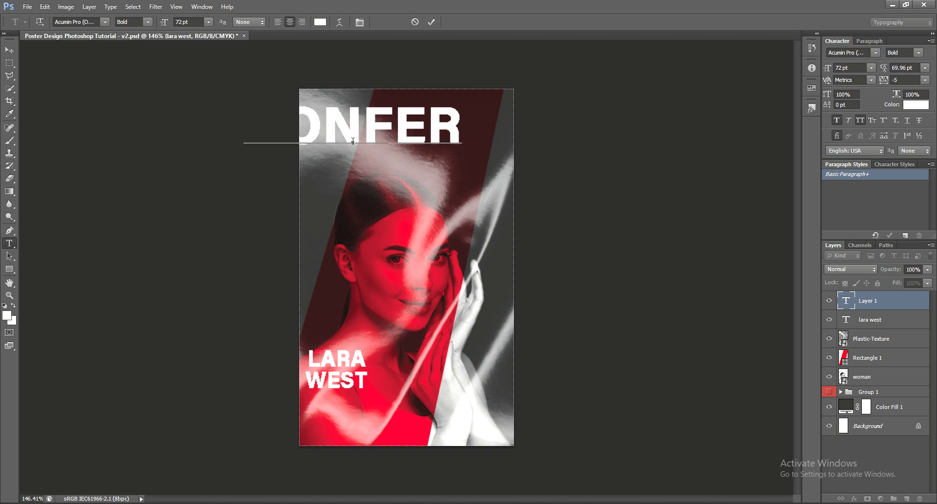
text(E)
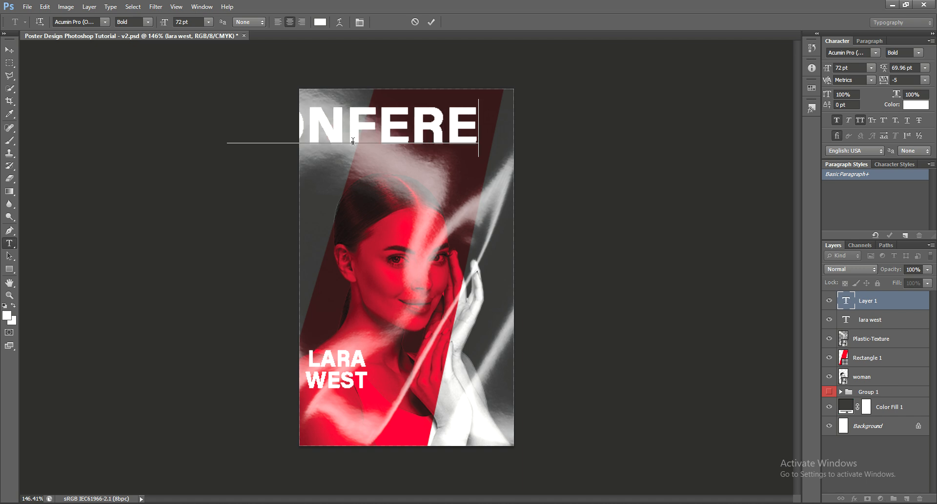
text(N)
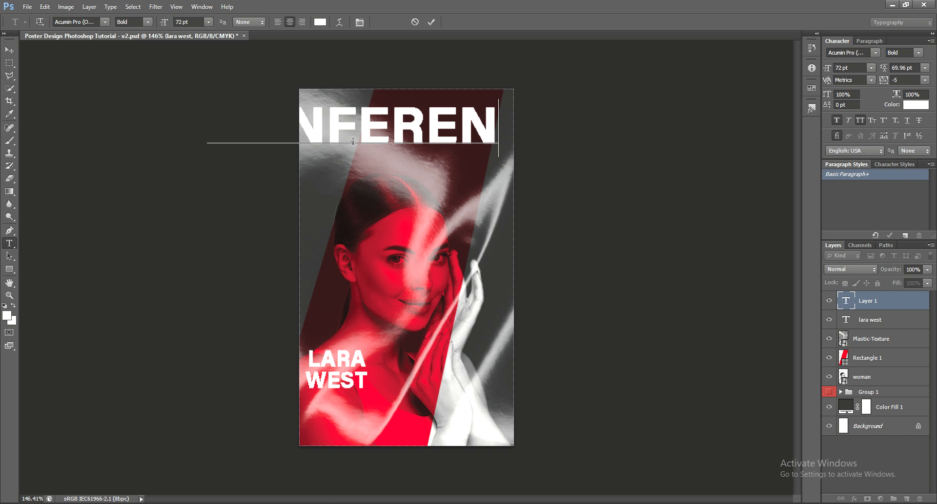
text(CE)
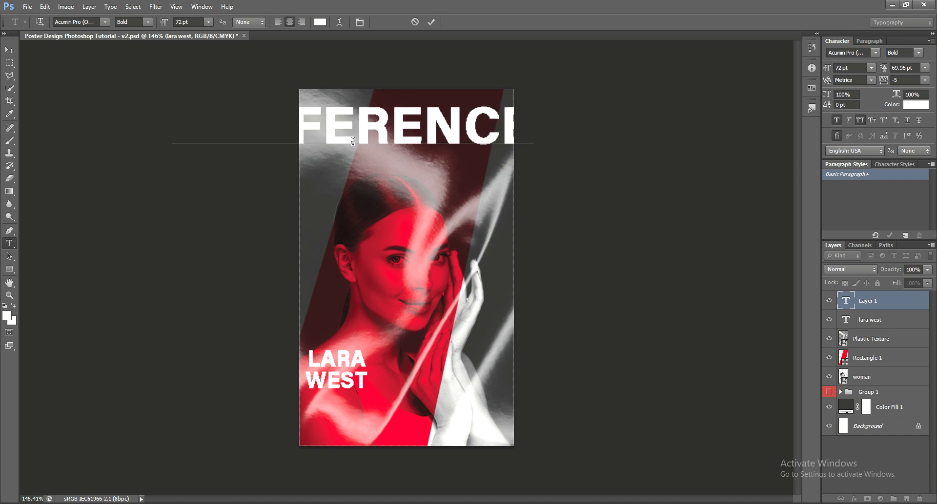
key(Return)
text(EV)
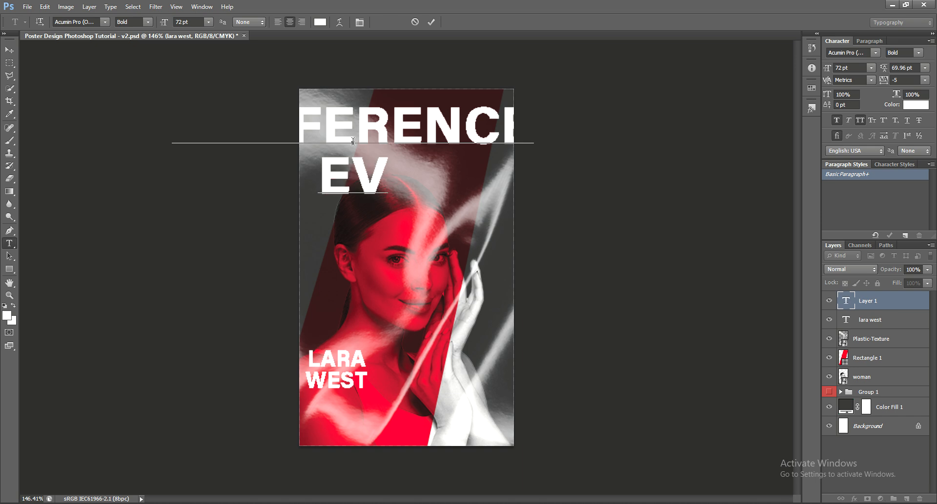
text(E)
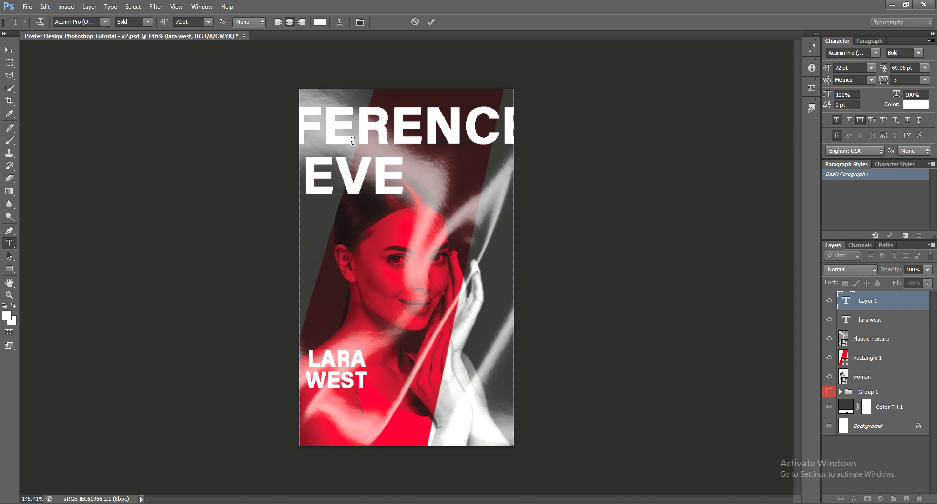
text(N)
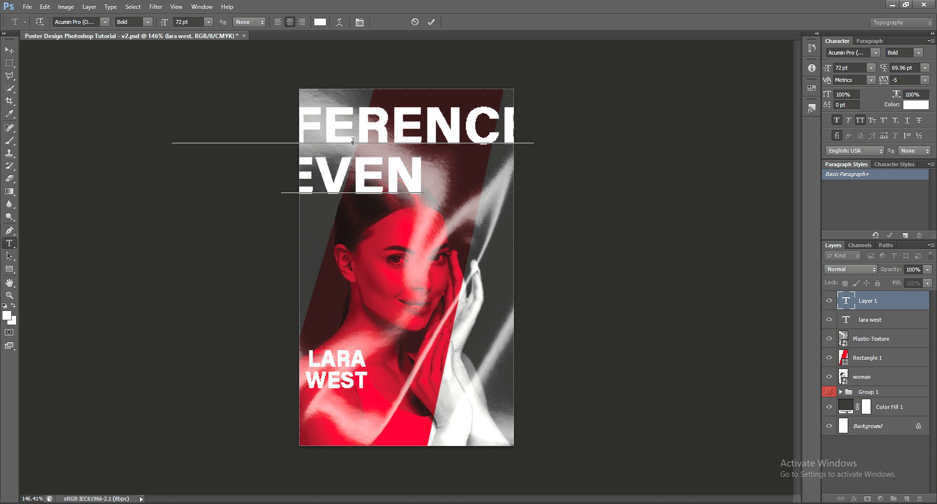
text(T)
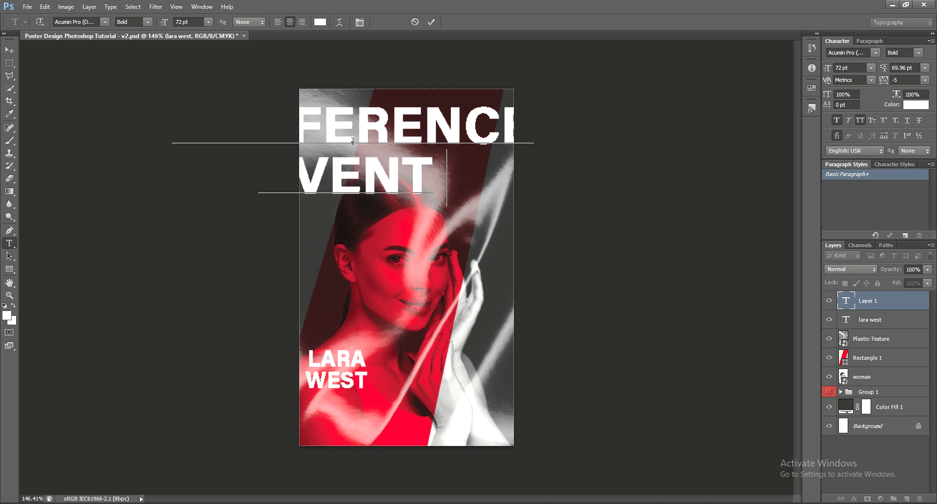
text( W)
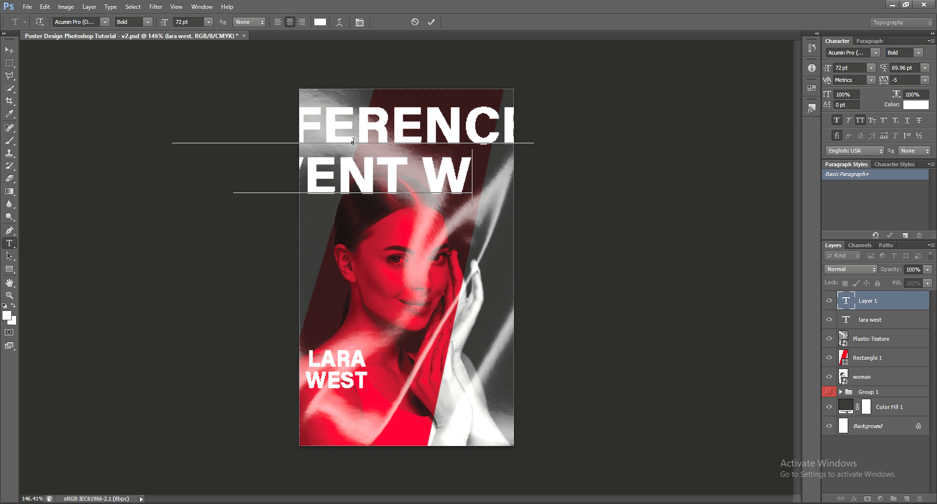
text(L)
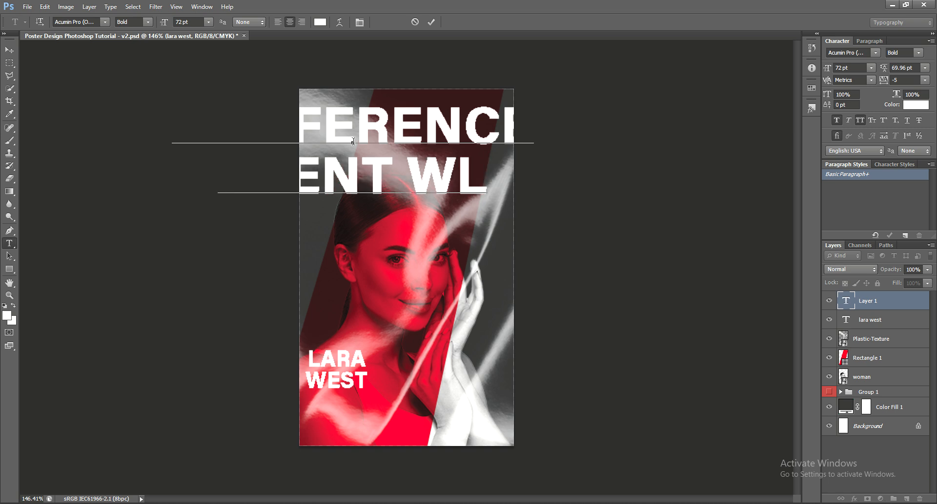
text(Y)
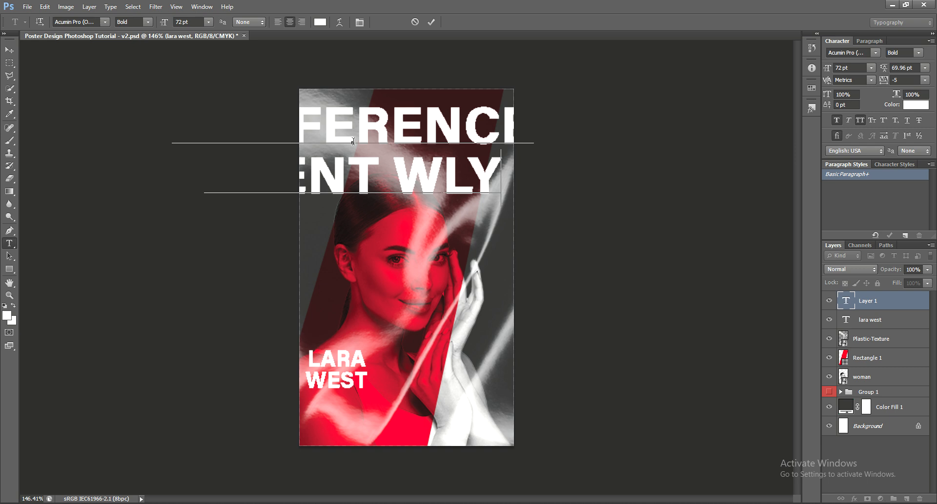
key(BackSpace)
key(BackSpace)
Finish EVENT WITH, commit it, and set the heading to 18 pt with 24 pt leading.
text(ITH)
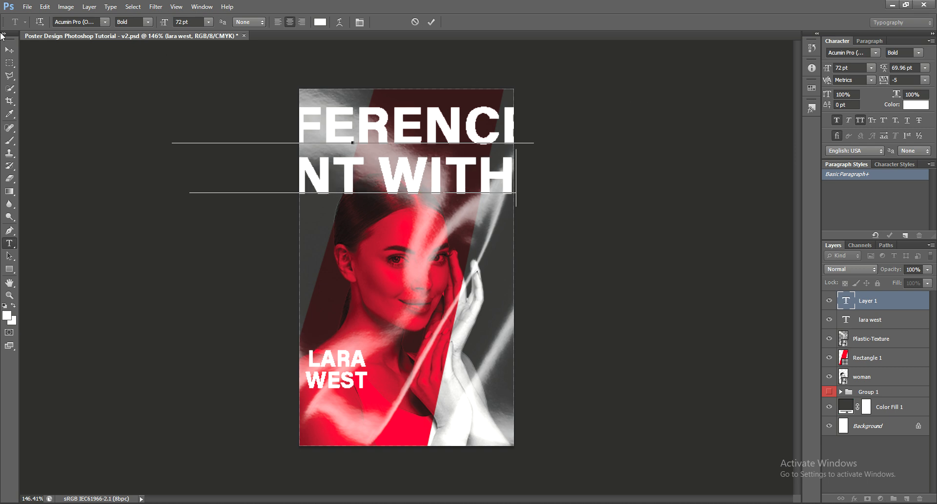
click(9, 50)
drag(435, 234, 449, 253)
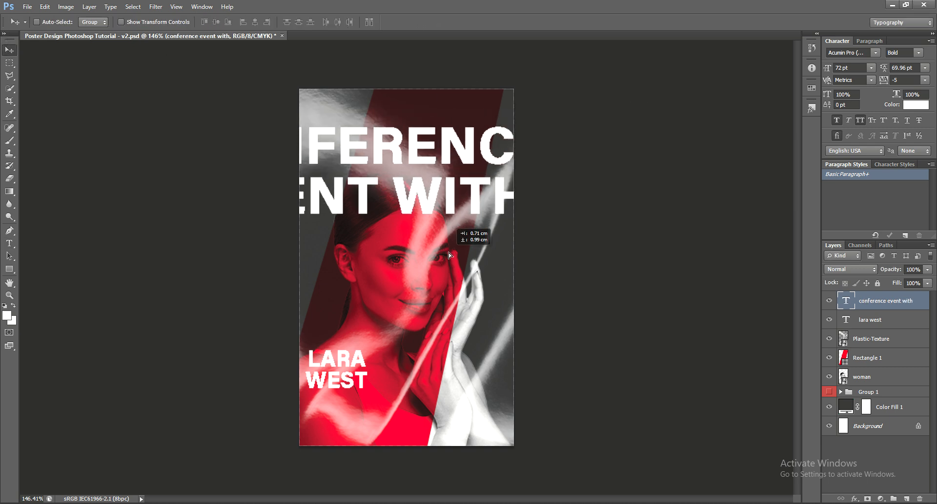
click(871, 68)
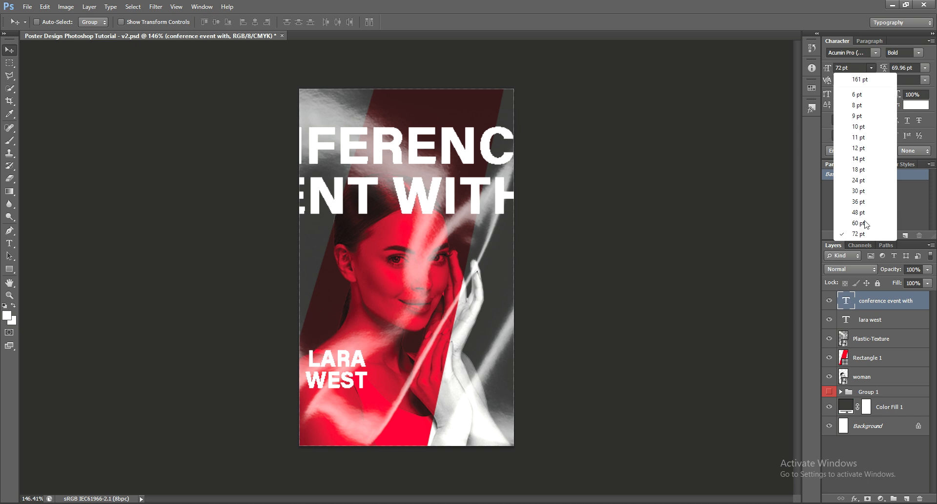
click(858, 170)
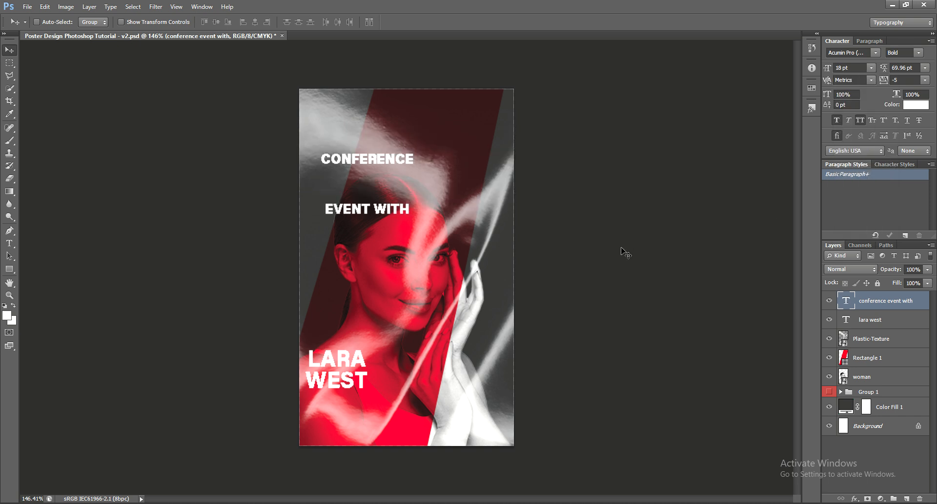
click(926, 68)
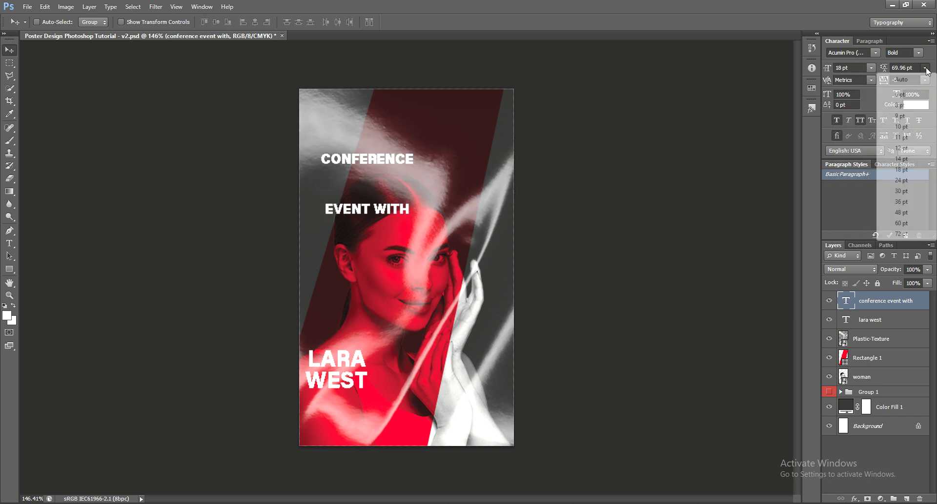
click(912, 181)
drag(698, 210, 686, 373)
Give the heading -50 tracking, 18 pt leading and 18 pt size, placed above LARA WEST.
click(871, 67)
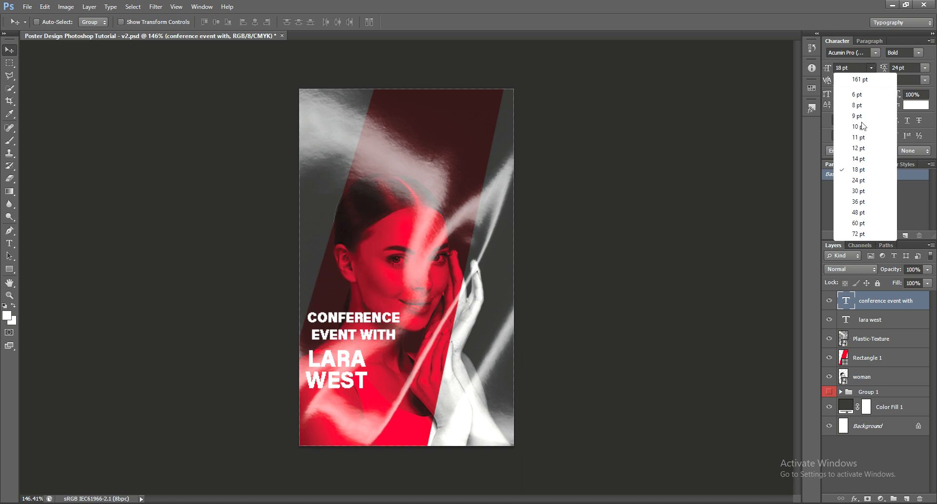
click(851, 159)
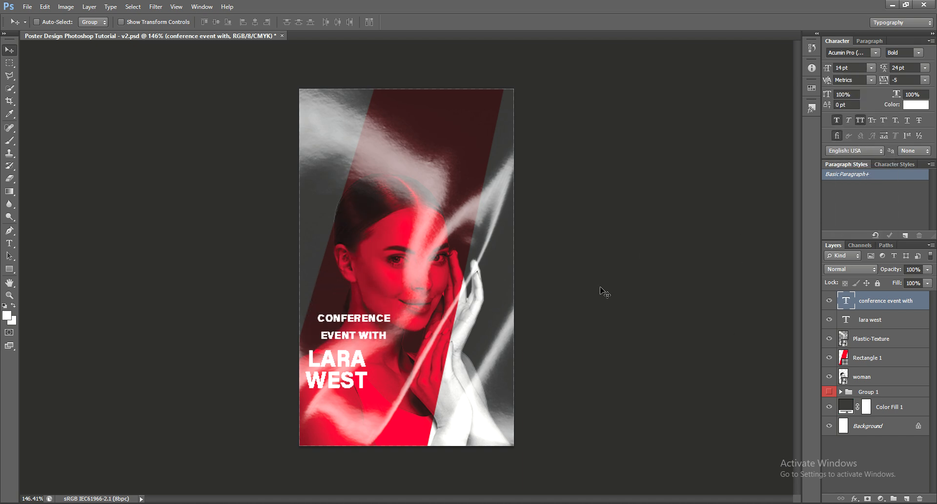
drag(600, 291, 681, 103)
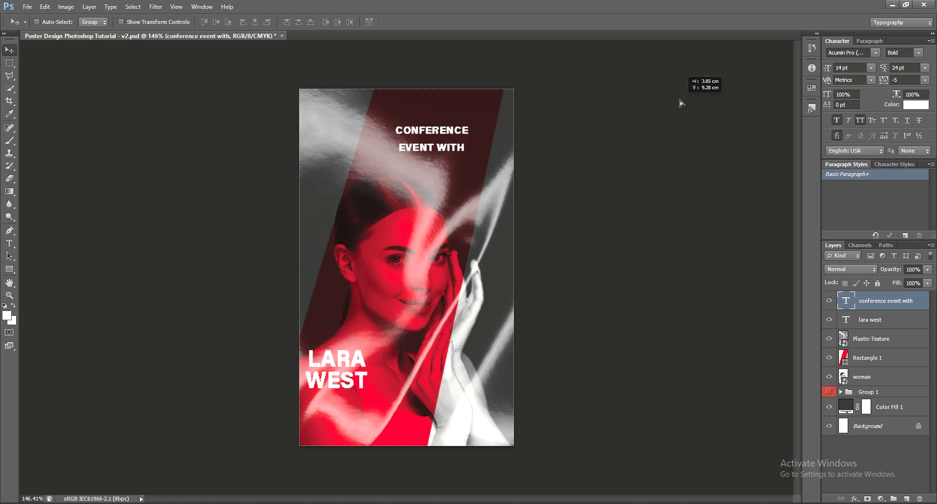
click(925, 67)
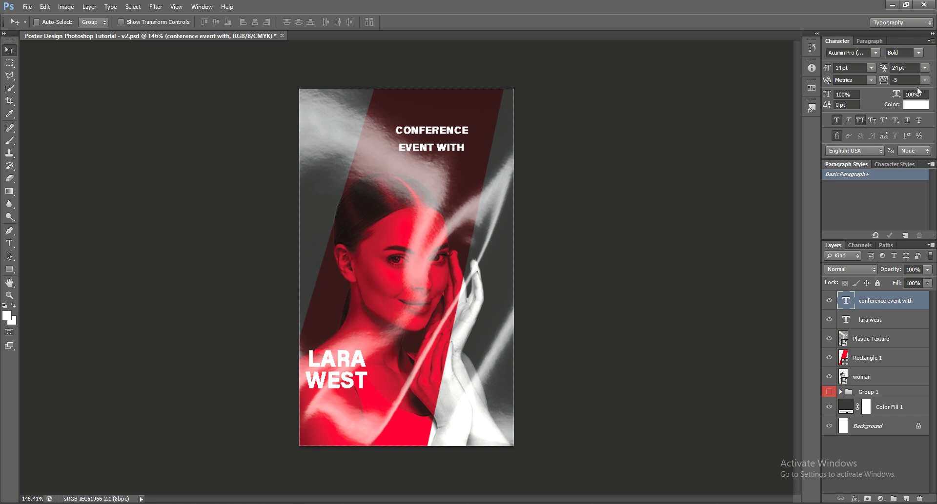
click(924, 80)
click(907, 115)
click(925, 68)
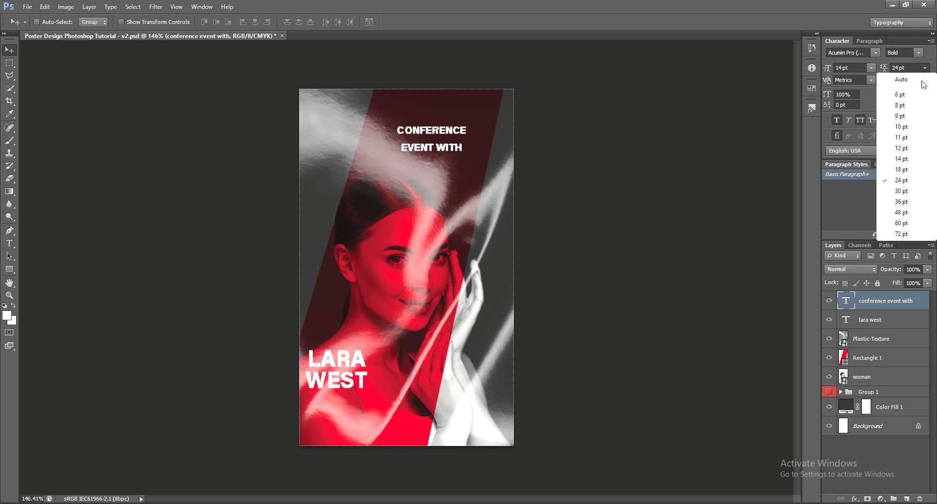
click(906, 170)
click(870, 67)
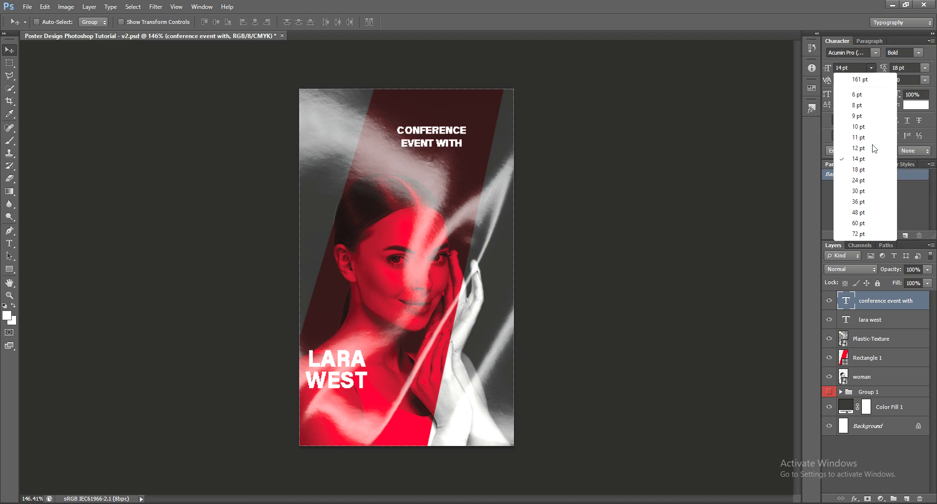
click(874, 168)
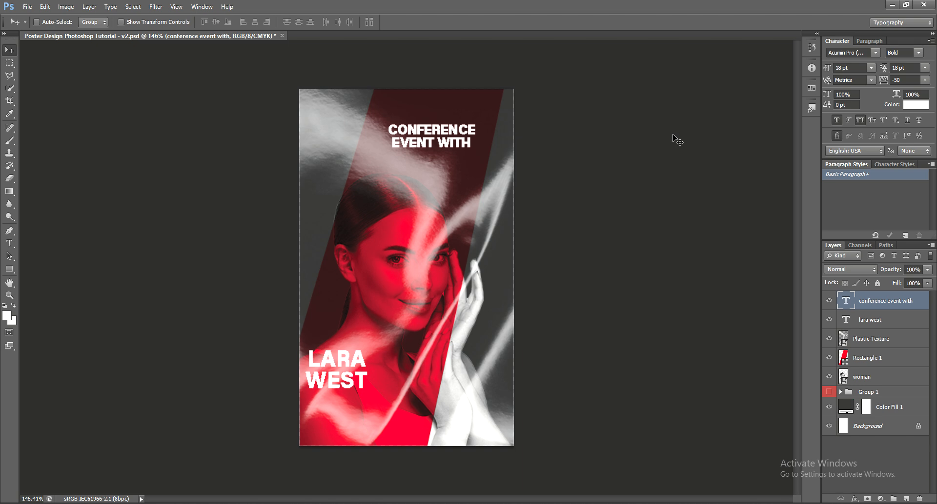
drag(677, 141, 606, 333)
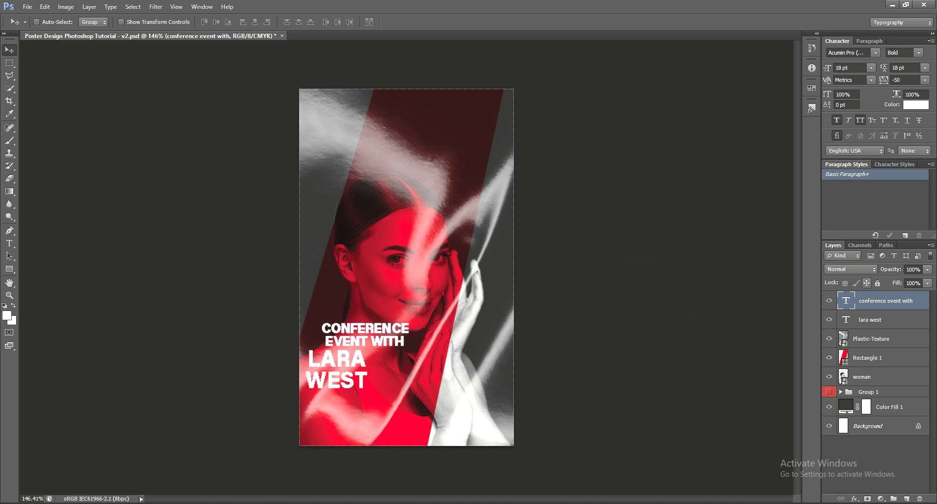
Nudge LARA WEST down and the heading left and down to align the block.
click(896, 325)
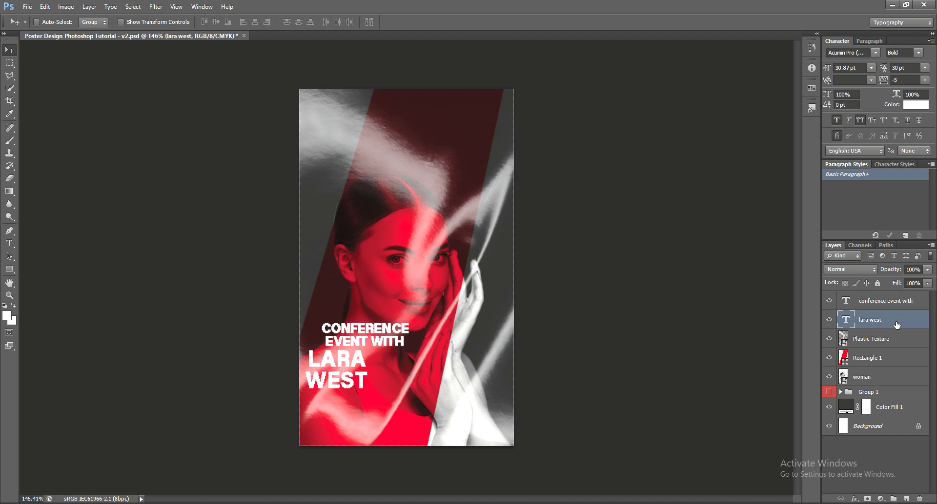
key(Down)
key(Down)
key(Down)
key(Down)
key(Down)
key(Down)
key(Down)
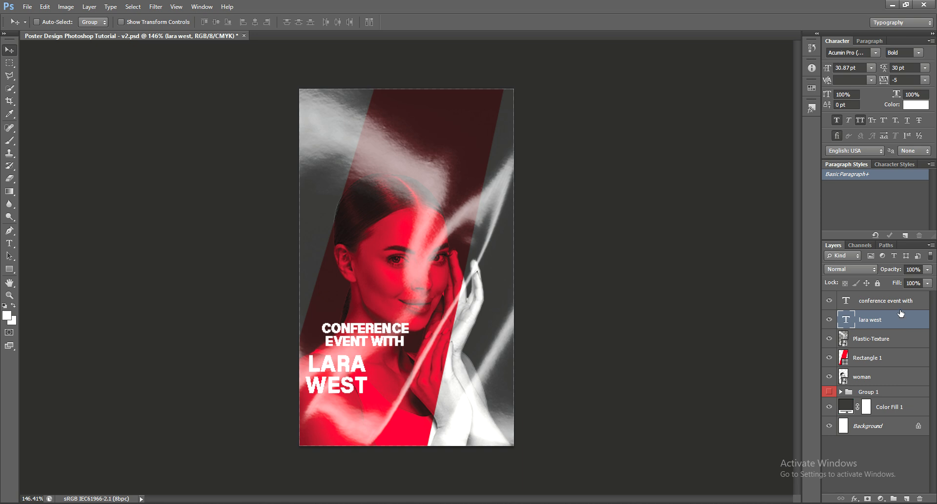
click(905, 304)
key(Left)
key(Down)
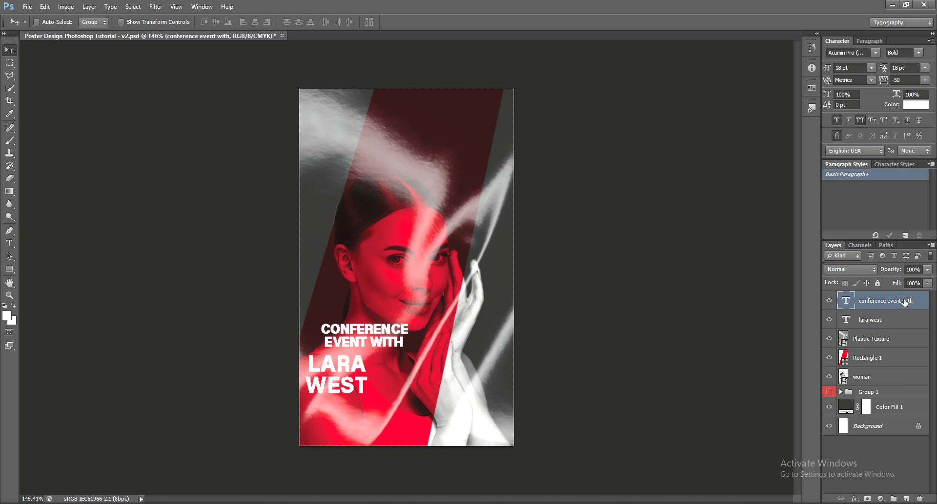
key(Left)
key(Left)
key(Left)
key(Left)
key(Left)
key(Left)
key(Left)
key(Left)
key(Left)
key(Left)
key(Left)
key(Left)
key(Down)
key(Down)
key(Down)
key(Down)
key(Down)
key(Down)
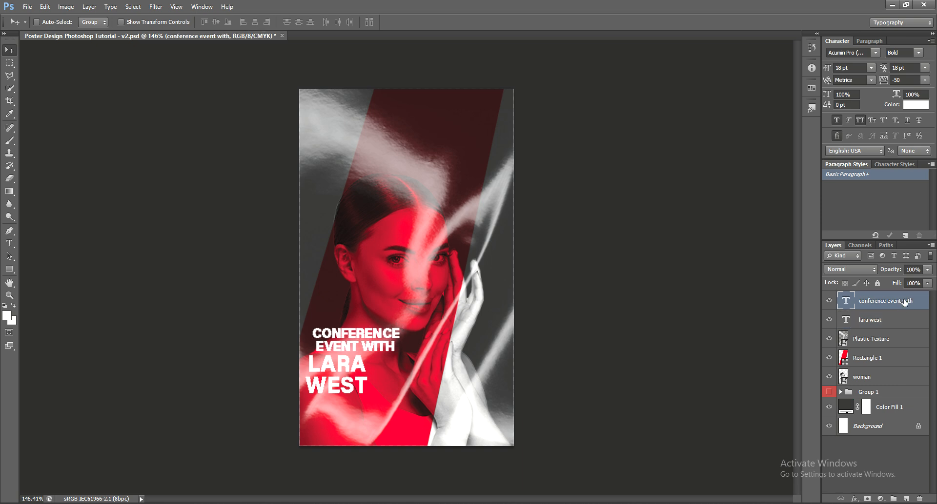
key(Left)
key(Left)
key(Down)
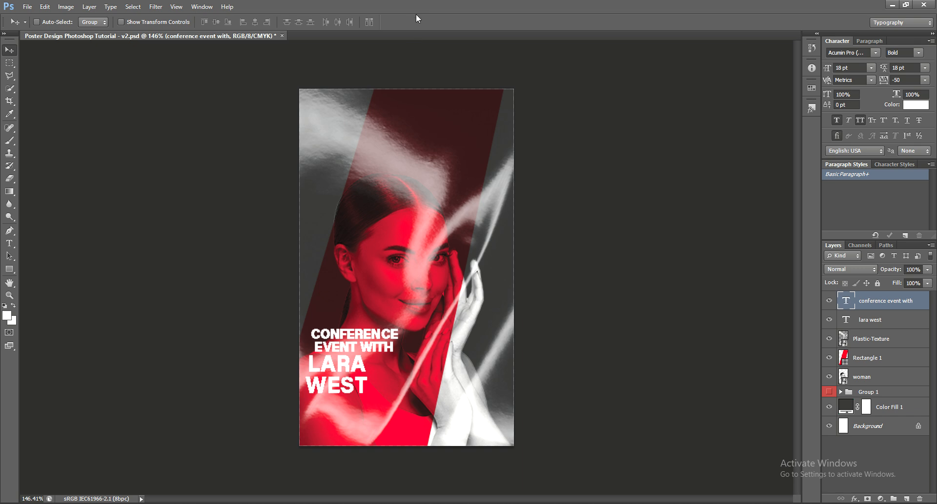
Make the heading italic at 12 pt and move it up and left.
click(915, 53)
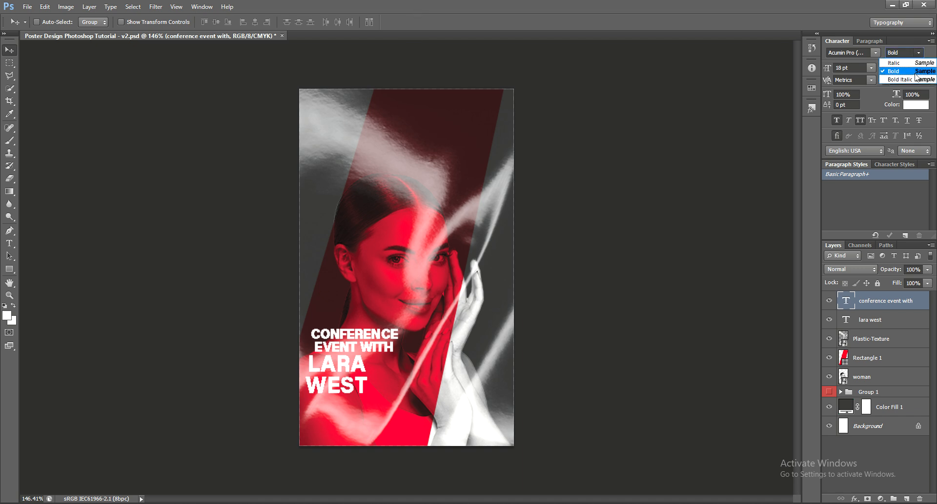
click(915, 64)
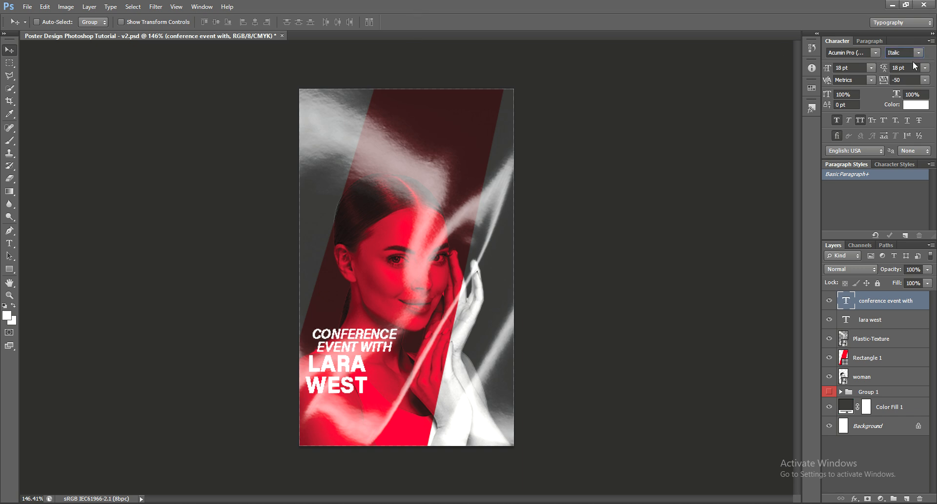
click(872, 68)
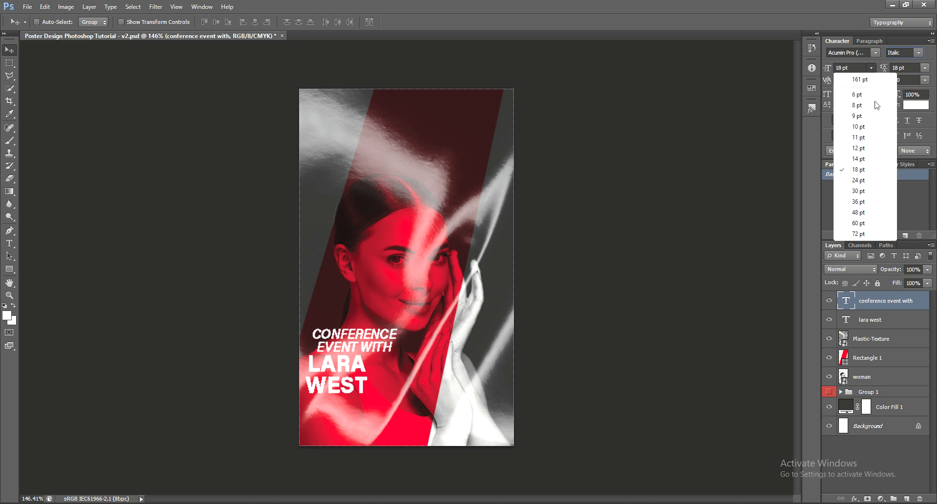
click(858, 148)
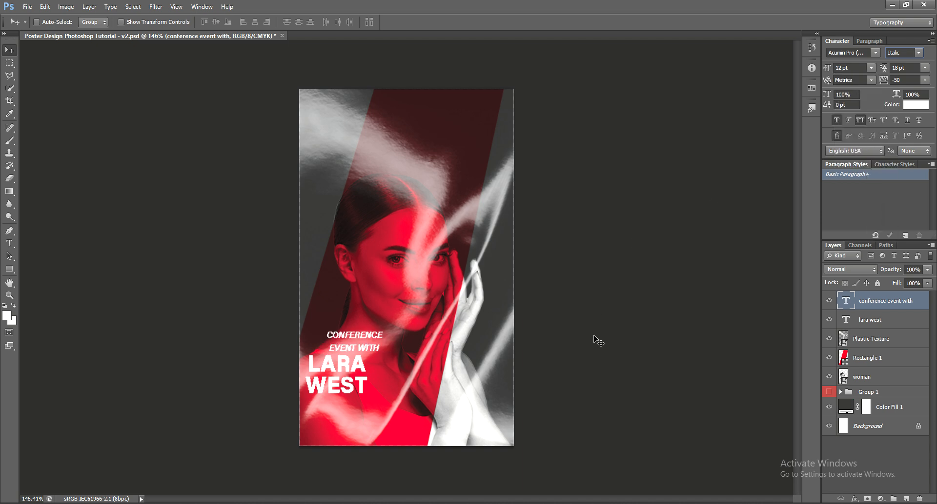
drag(596, 341, 573, 339)
Tighten the heading's tracking to -75 and nudge it slightly up.
click(925, 68)
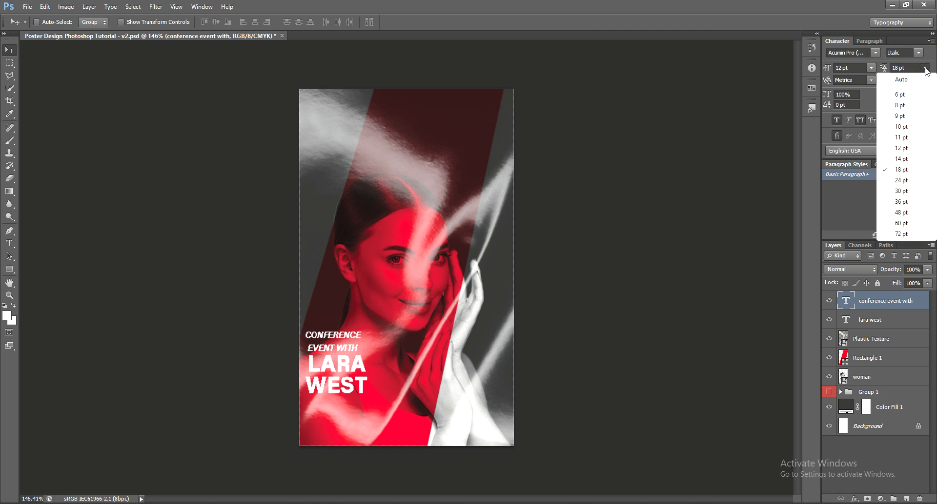
click(713, 156)
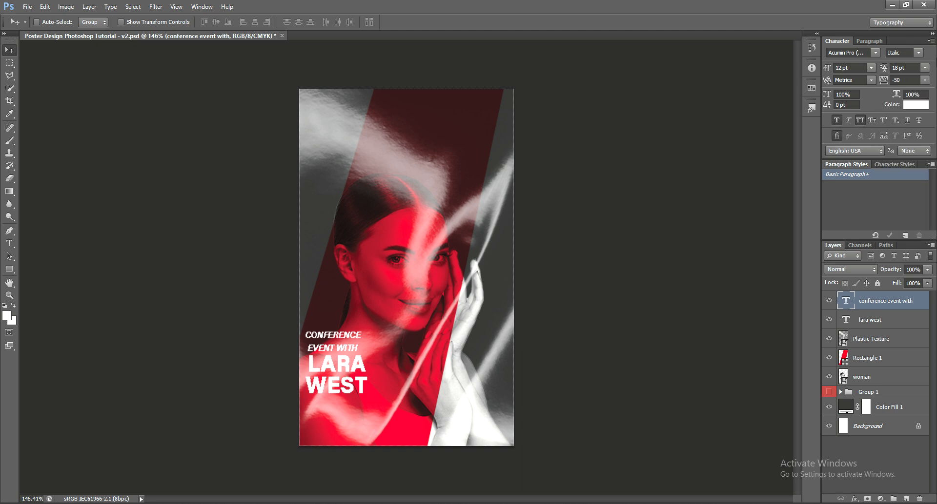
click(924, 68)
click(715, 104)
click(925, 81)
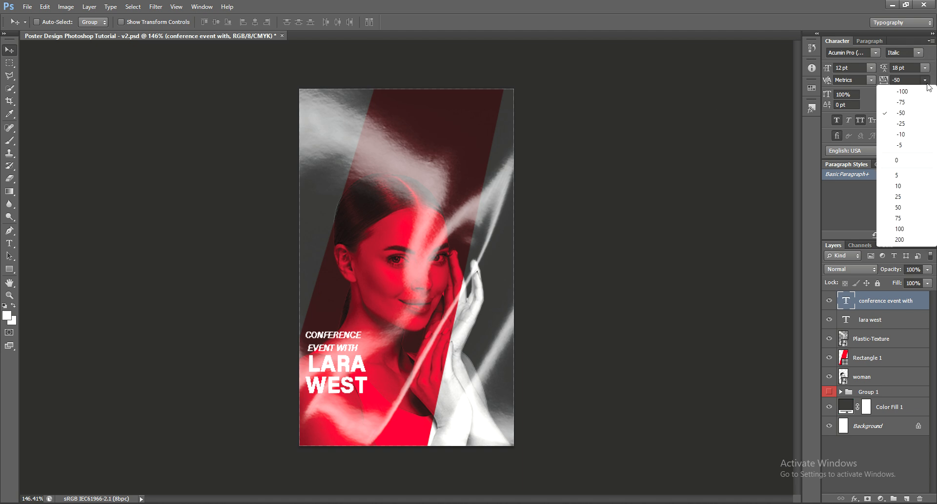
click(901, 102)
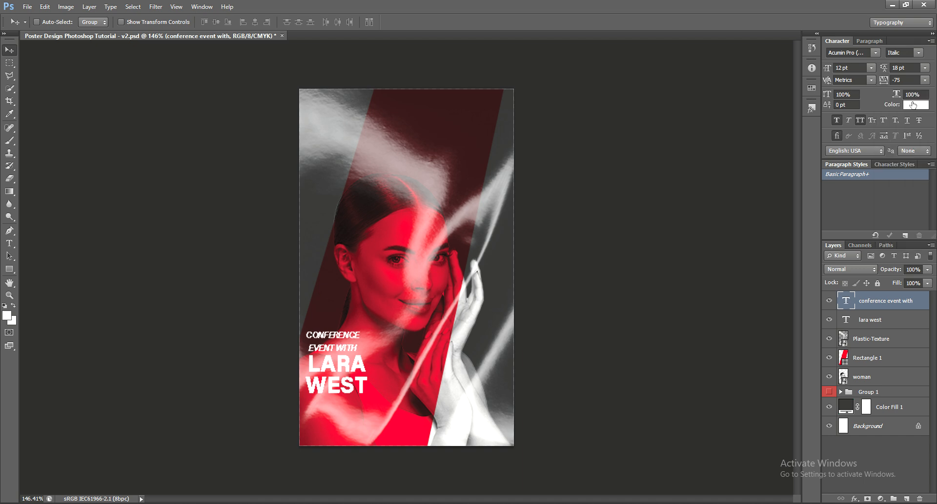
click(924, 80)
click(700, 155)
key(Up)
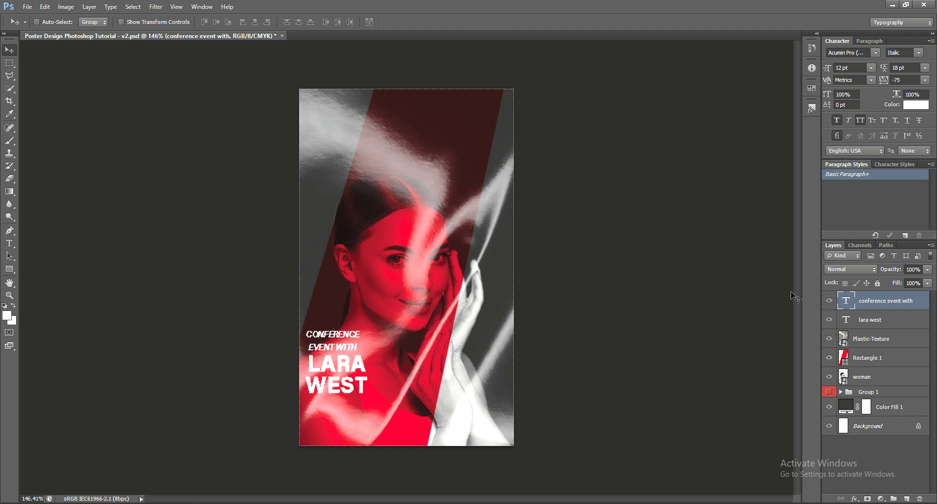
Enlarge the LARA WEST title to about 124% with Free Transform.
click(875, 324)
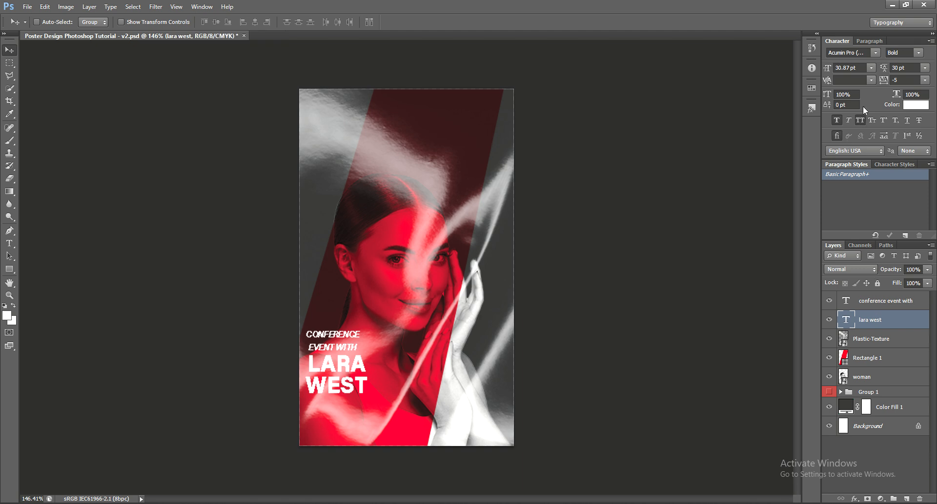
click(870, 68)
click(717, 135)
key(ctrl+t)
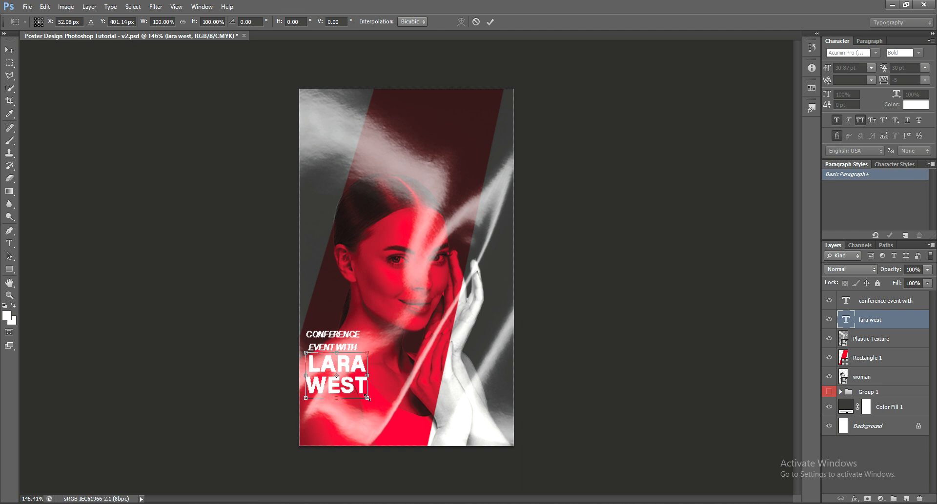
drag(367, 398, 380, 411)
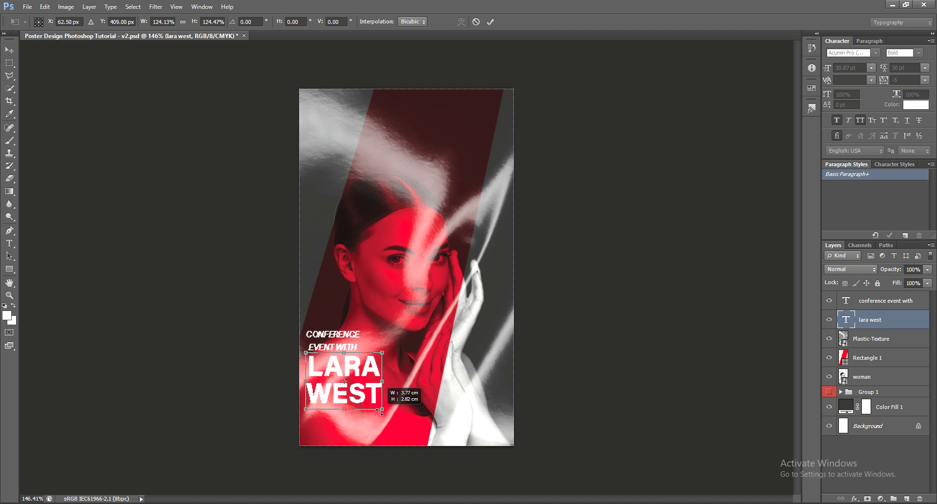
key(Return)
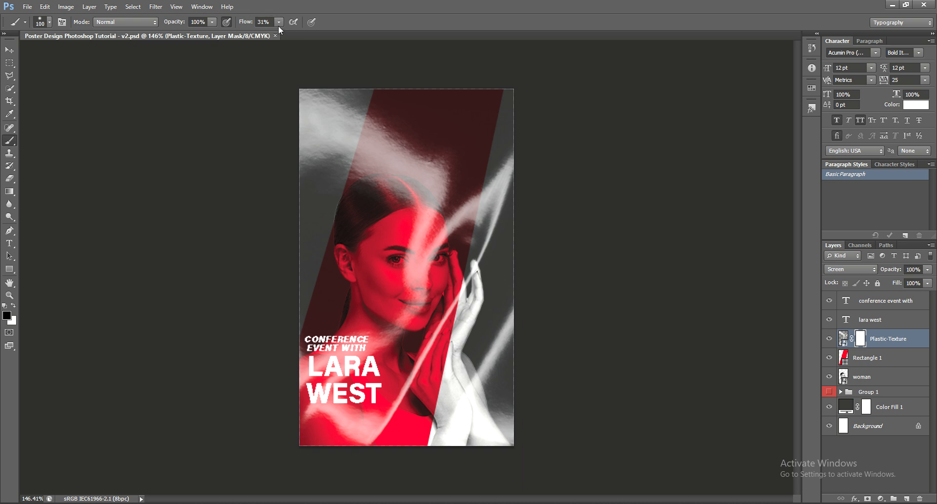
Lower the brush flow to 35% for mask painting.
click(278, 24)
click(281, 33)
click(409, 23)
alt+scroll(438, 429, up, 3)
alt+scroll(438, 428, down, 2)
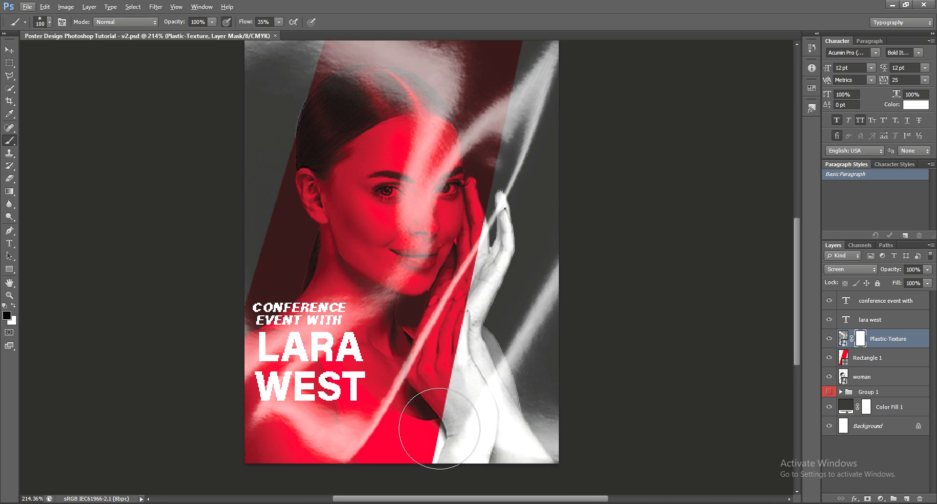
Paint the mask over the lower hand and wrist, shrinking the brush to 60.
mouse_move(467, 440)
mouse_down()
mouse_move(454, 390)
mouse_move(478, 454)
mouse_move(492, 435)
mouse_move(500, 461)
mouse_up()
key(bracketleft)
key(bracketleft)
key(bracketleft)
key(bracketleft)
mouse_move(456, 434)
mouse_down()
mouse_move(446, 442)
mouse_move(466, 302)
mouse_move(498, 268)
mouse_move(494, 282)
mouse_move(483, 272)
mouse_move(484, 367)
mouse_move(466, 417)
mouse_move(505, 456)
mouse_move(508, 476)
mouse_move(472, 452)
mouse_move(459, 429)
mouse_move(474, 357)
mouse_move(466, 325)
mouse_move(486, 277)
mouse_move(478, 259)
mouse_move(483, 293)
mouse_move(458, 315)
mouse_move(468, 412)
mouse_move(473, 439)
mouse_move(504, 468)
mouse_move(444, 417)
mouse_move(477, 405)
mouse_move(474, 430)
mouse_move(472, 401)
mouse_up()
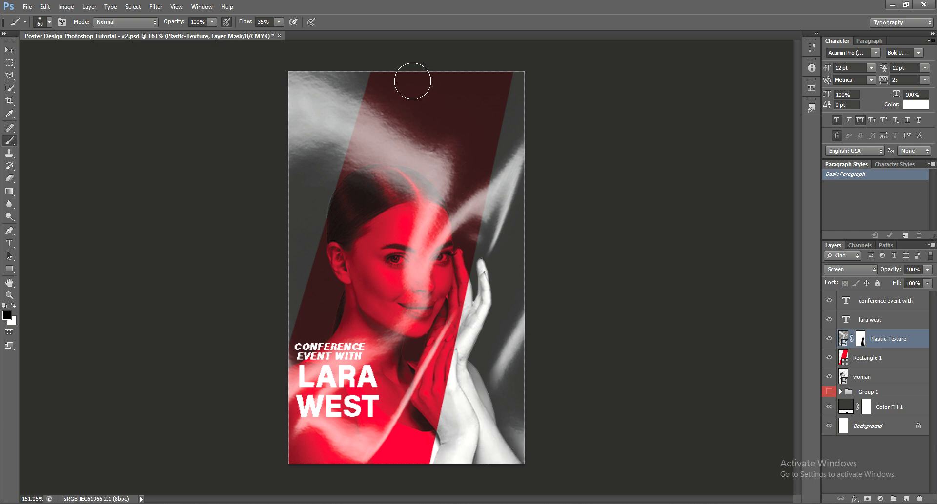
Faintly paint out more texture over the hand and save the poster.
key(v)
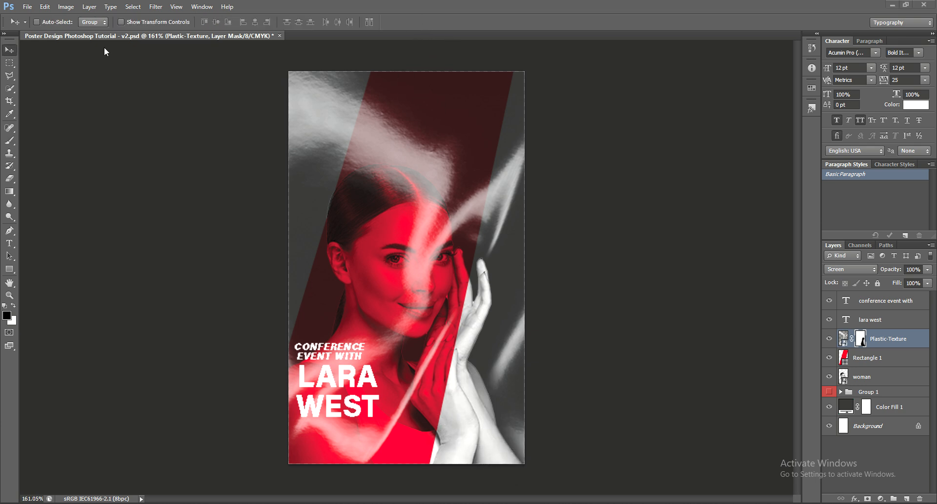
click(13, 141)
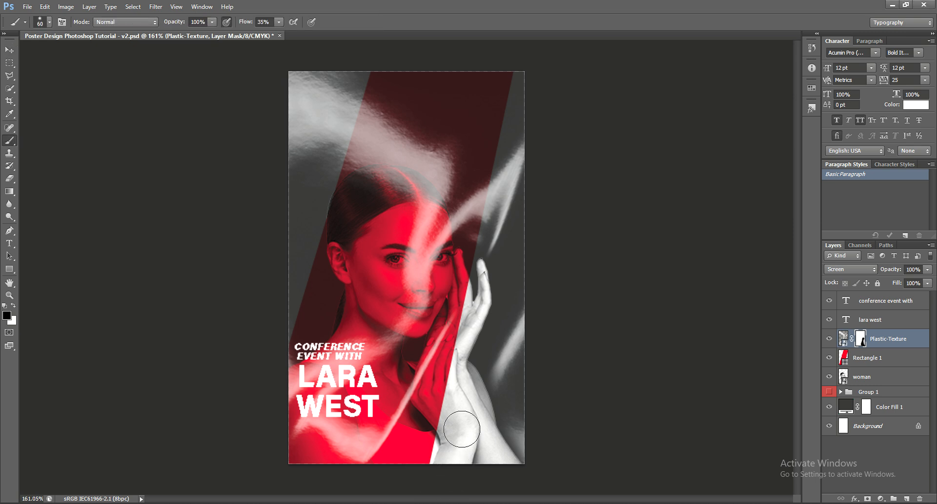
drag(460, 429, 483, 272)
click(10, 52)
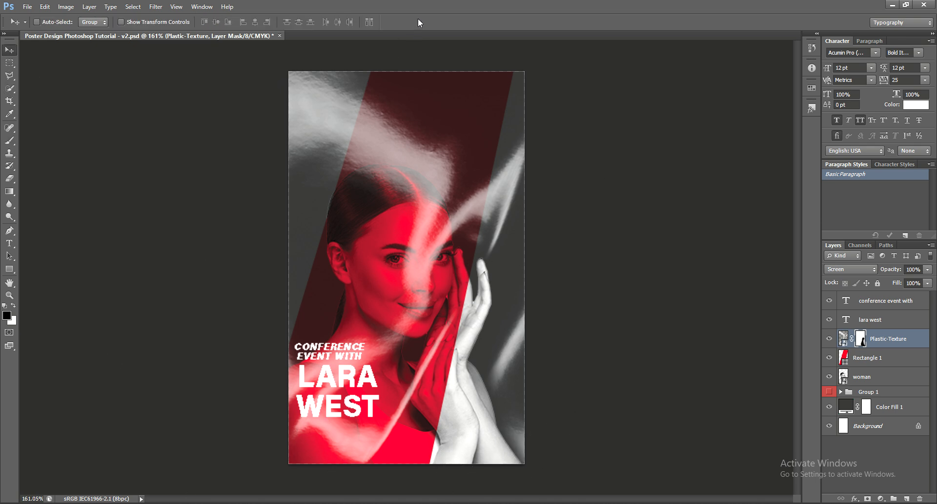
key(ctrl+s)
Toggle the MONDAY background text, leaving it hidden, and select the CONFERENCE EVENT WITH layer.
click(829, 393)
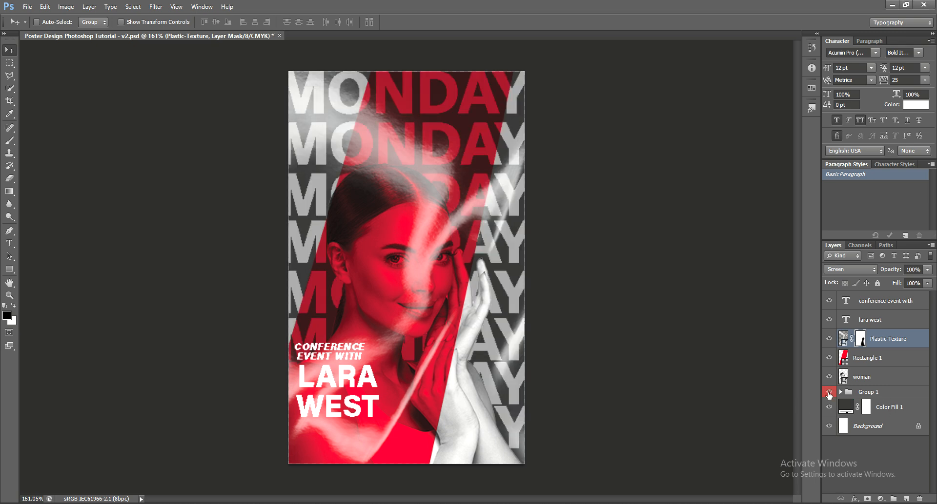
click(828, 394)
click(829, 393)
click(828, 393)
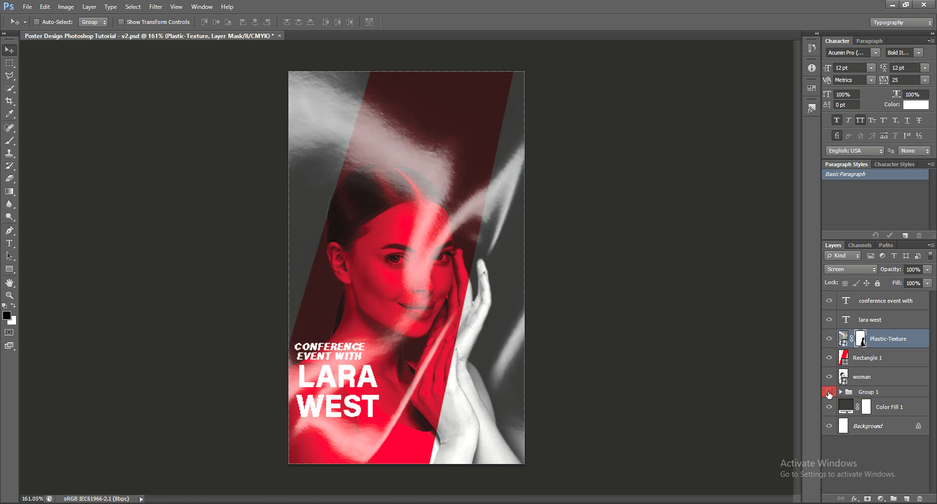
click(868, 301)
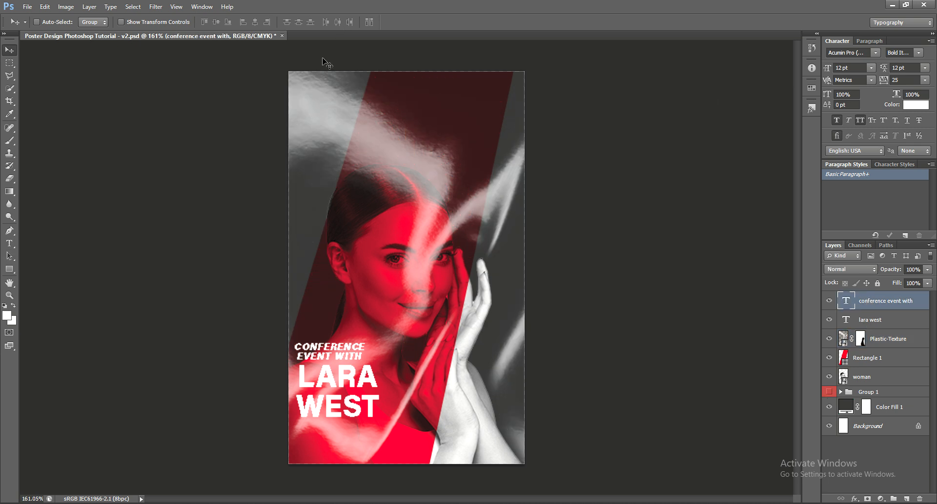
Type the date 20 .05.25 near the poster's top left and commit it.
click(9, 243)
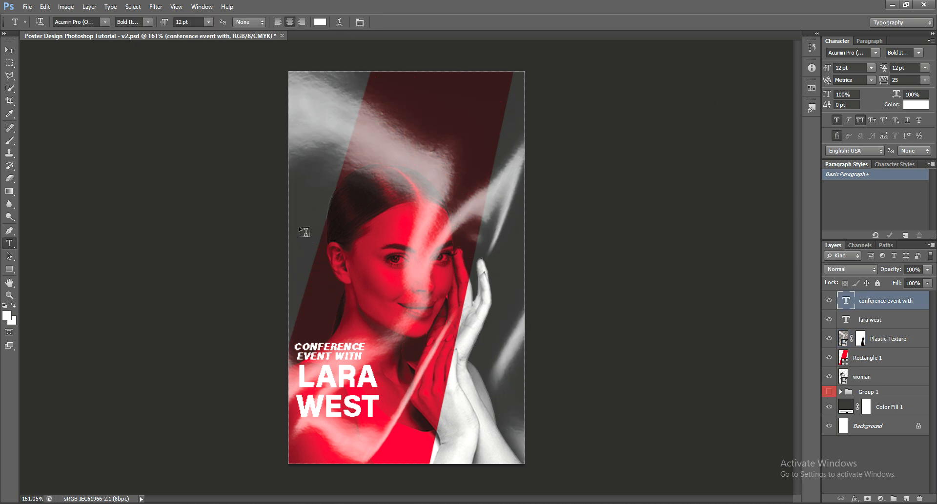
click(339, 101)
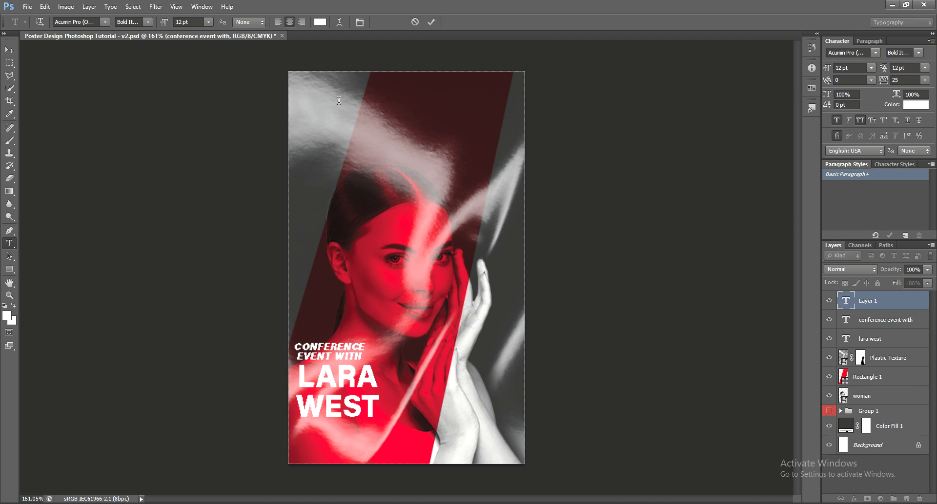
text(20)
text( j)
key(BackSpace)
key(BackSpace)
text(.05.25)
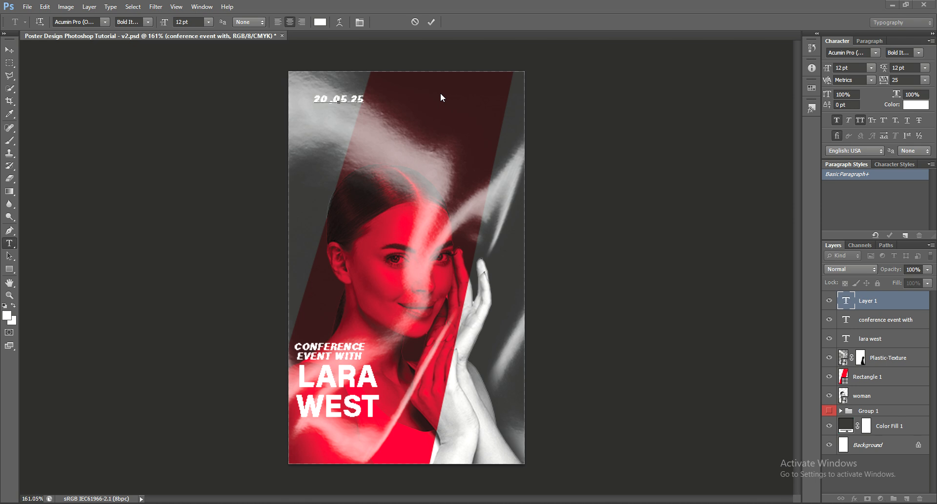
click(9, 50)
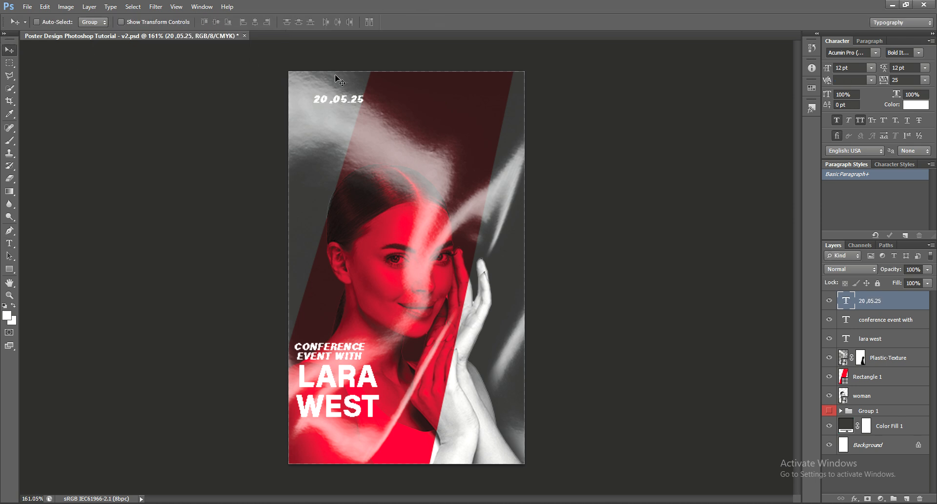
Set the date font to Acumin Pro Regular and move it below WEST.
drag(354, 119, 446, 151)
click(876, 53)
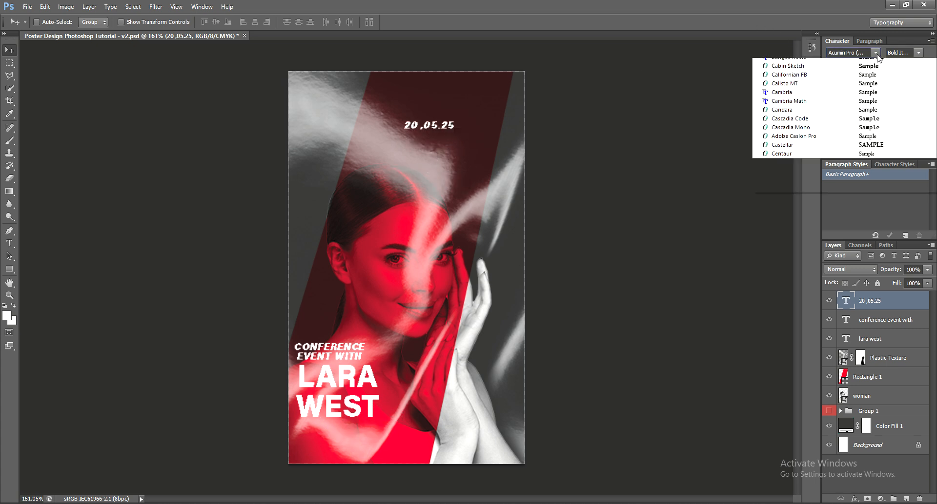
click(875, 66)
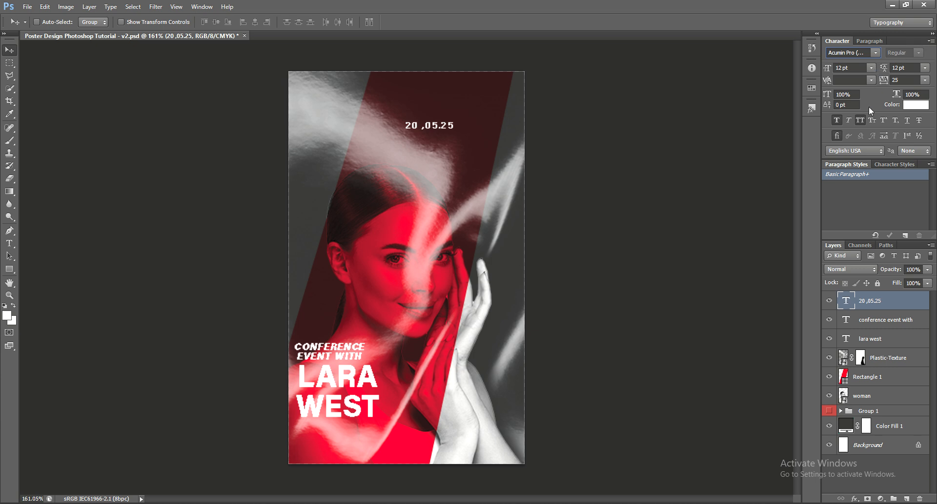
drag(514, 129, 415, 433)
Give the date 14 pt leading and 14 pt size, nudging it into line under WEST.
click(925, 68)
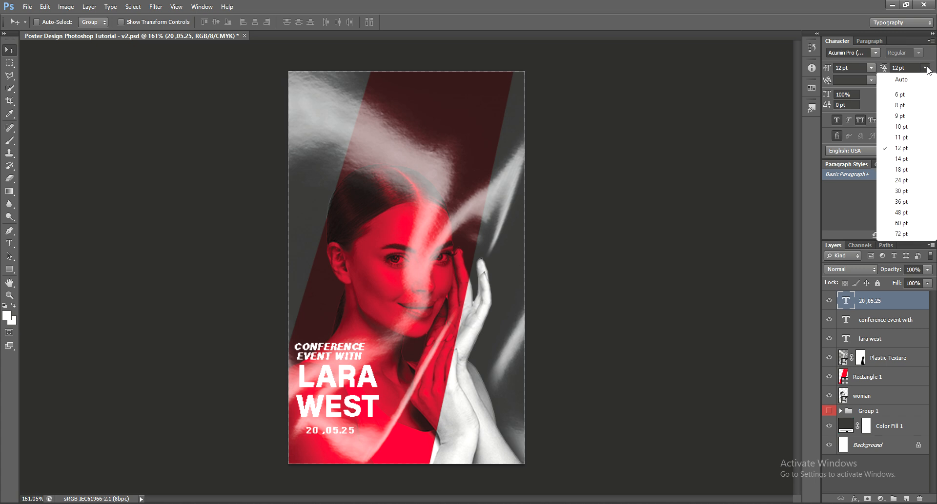
click(909, 161)
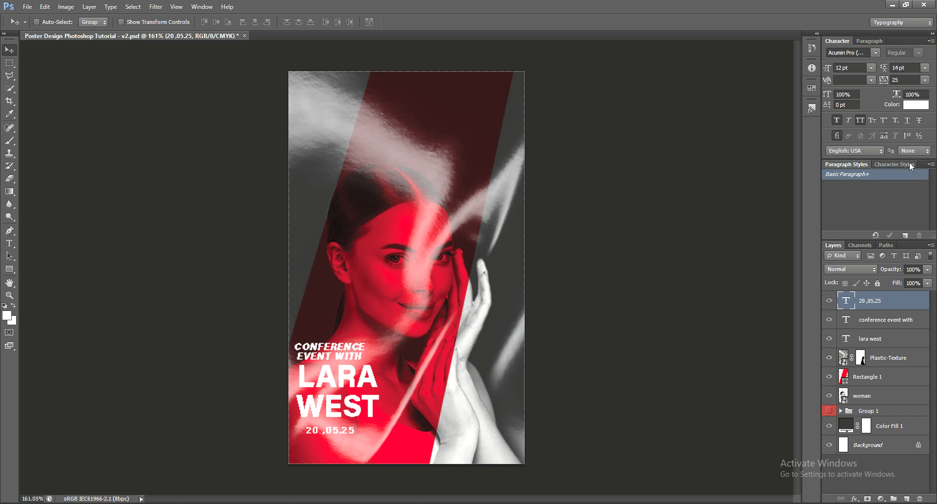
click(925, 80)
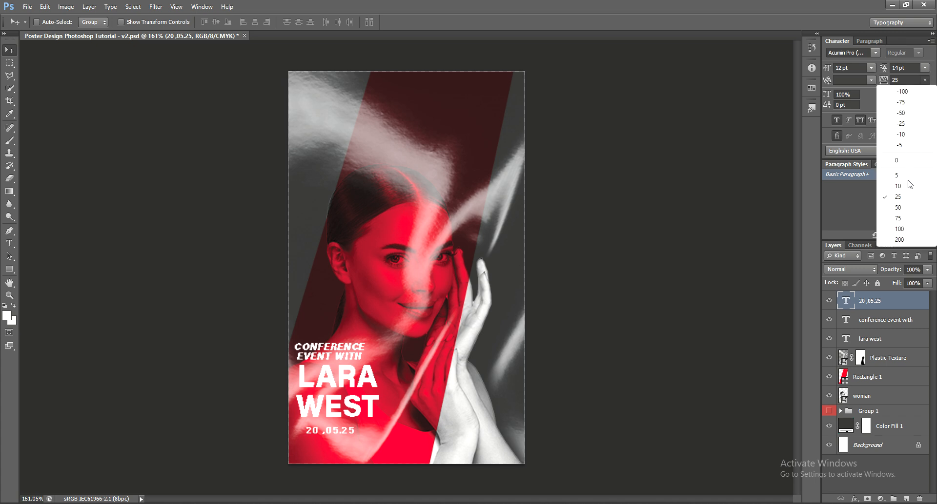
click(870, 67)
click(871, 67)
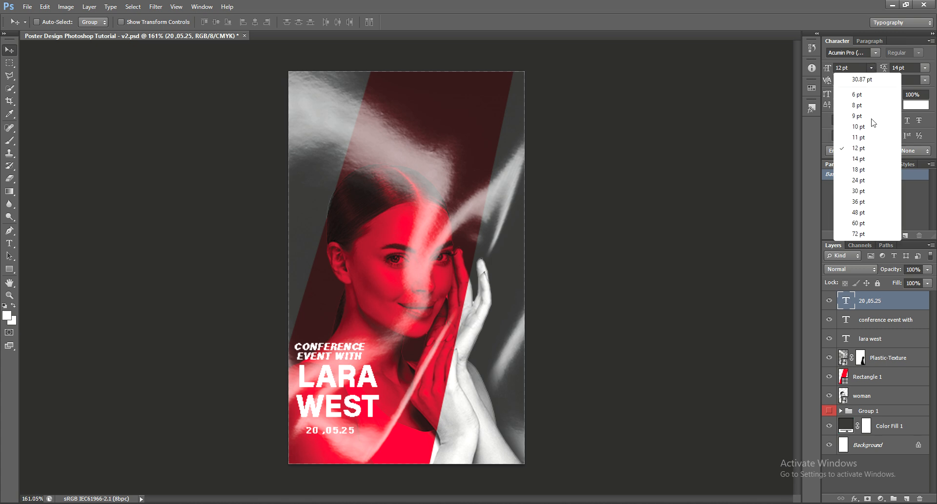
click(868, 159)
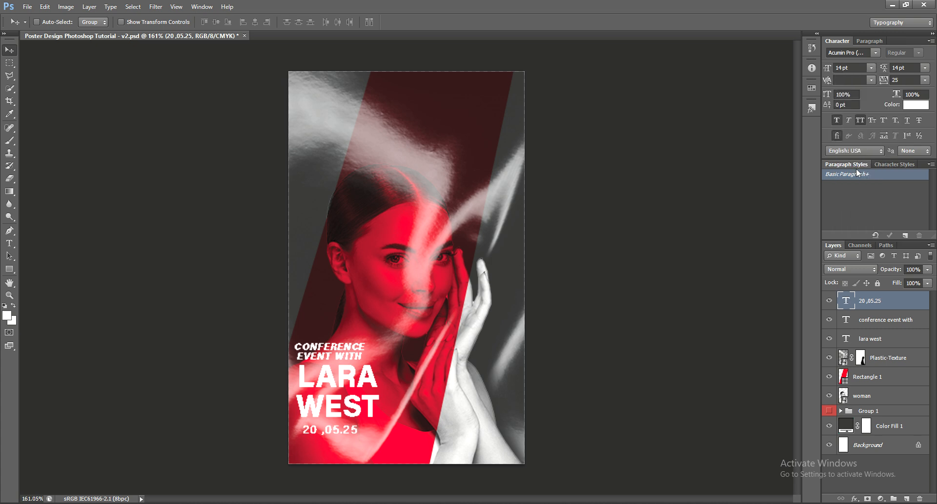
key(Down)
key(Down)
key(Down)
key(Down)
key(Down)
key(Down)
key(Down)
key(Down)
key(Up)
key(Up)
key(Up)
key(Up)
key(Up)
key(Up)
key(Up)
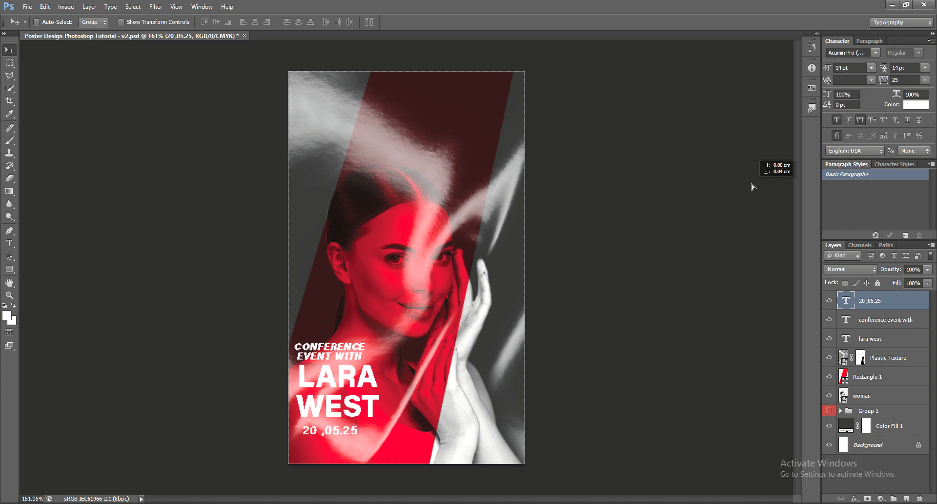
key(Right)
key(Right)
key(Right)
key(Right)
key(Right)
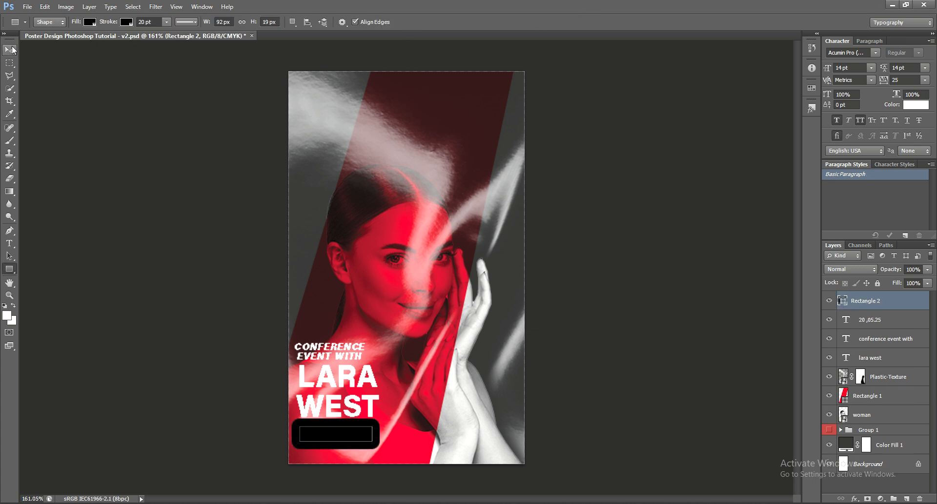
Select the Rectangle 2 black box behind the date, nudge it, then delete it.
click(9, 49)
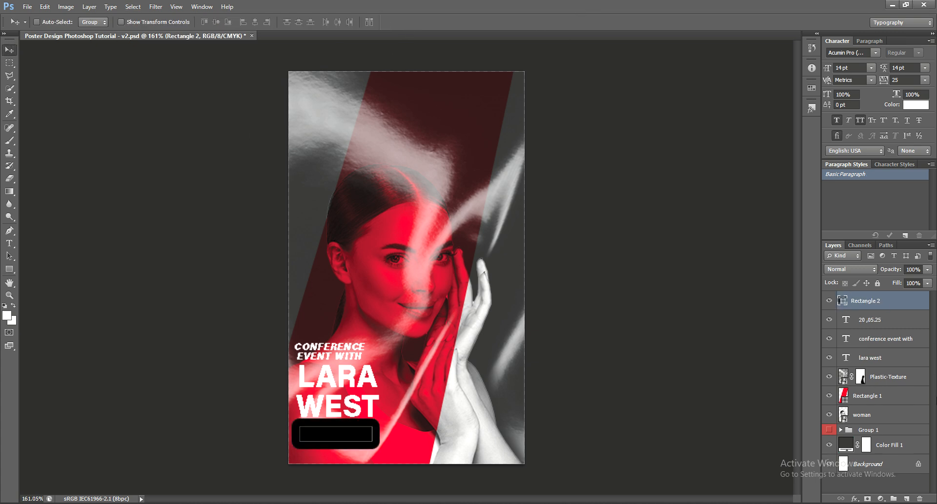
drag(883, 302, 879, 322)
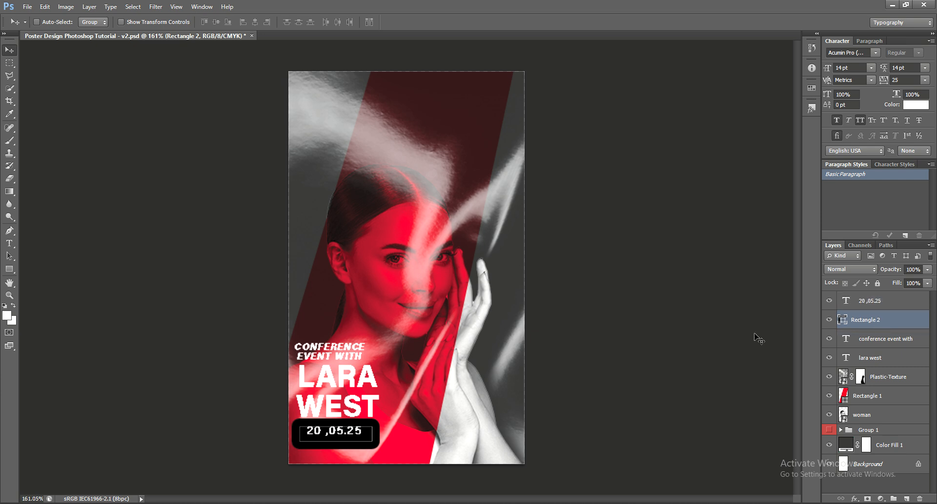
key(Down)
key(Down)
click(896, 303)
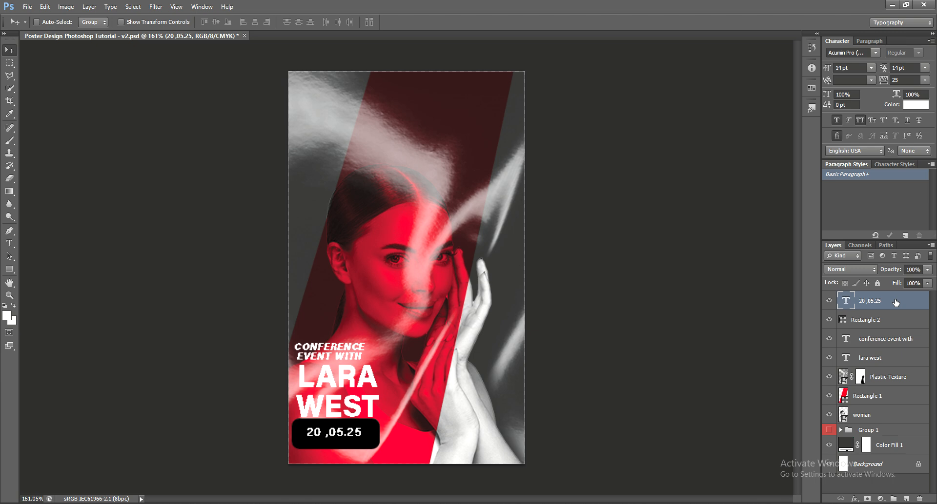
click(878, 320)
key(ctrl+t)
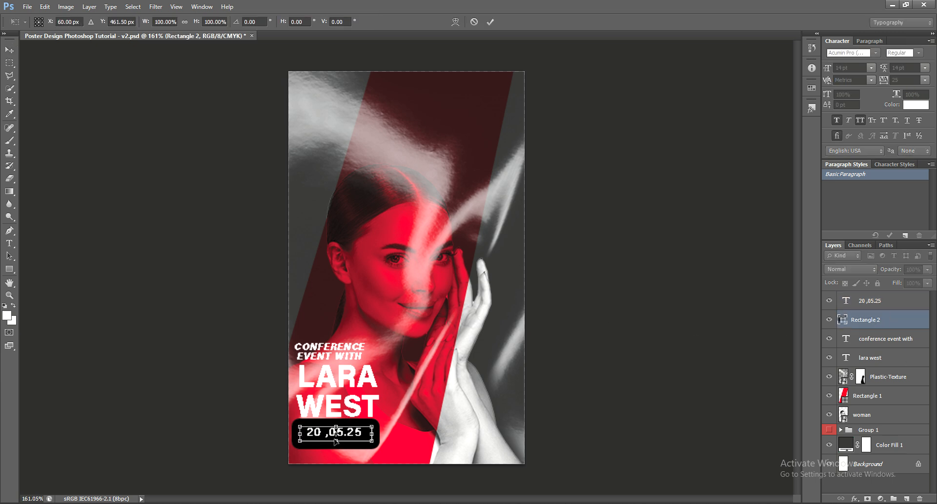
mouse_move(337, 442)
mouse_down()
mouse_move(337, 452)
mouse_move(338, 440)
mouse_up()
key(Return)
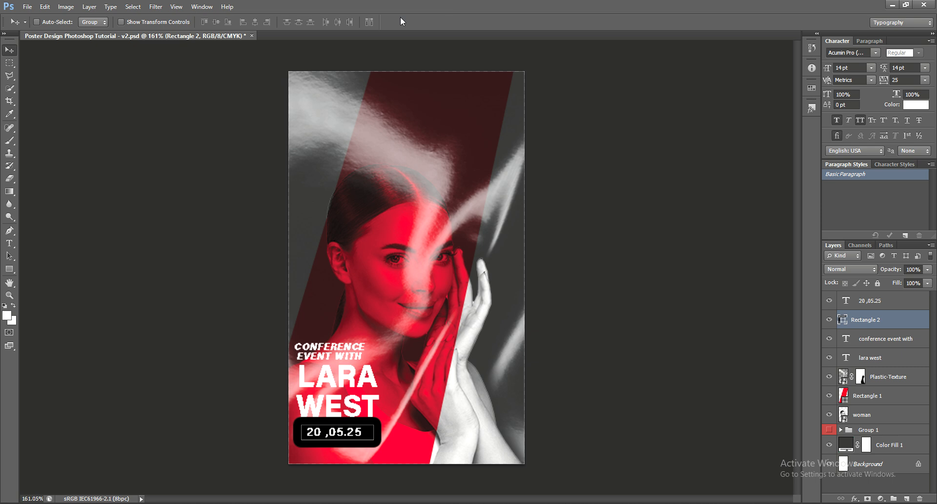
key(Delete)
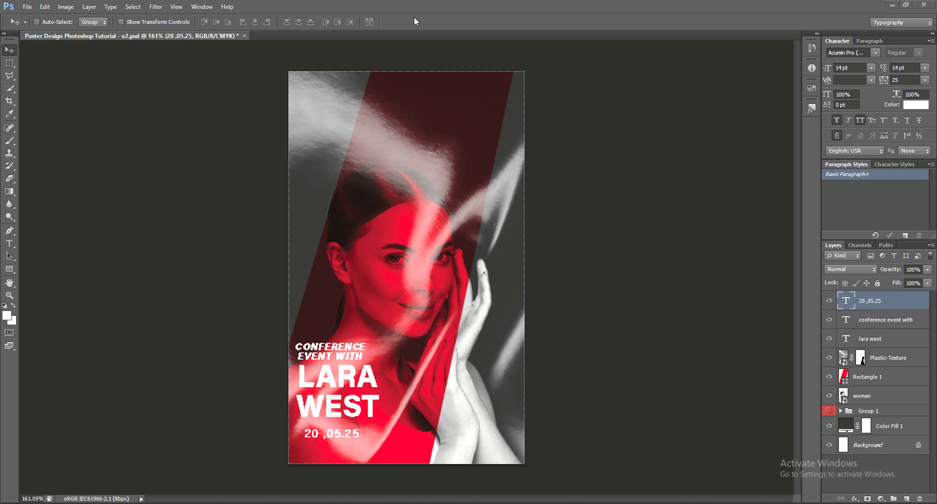
Add a text layer near the poster top reading YOUR EVENT, then ADDRESS HERE on the next line.
click(10, 246)
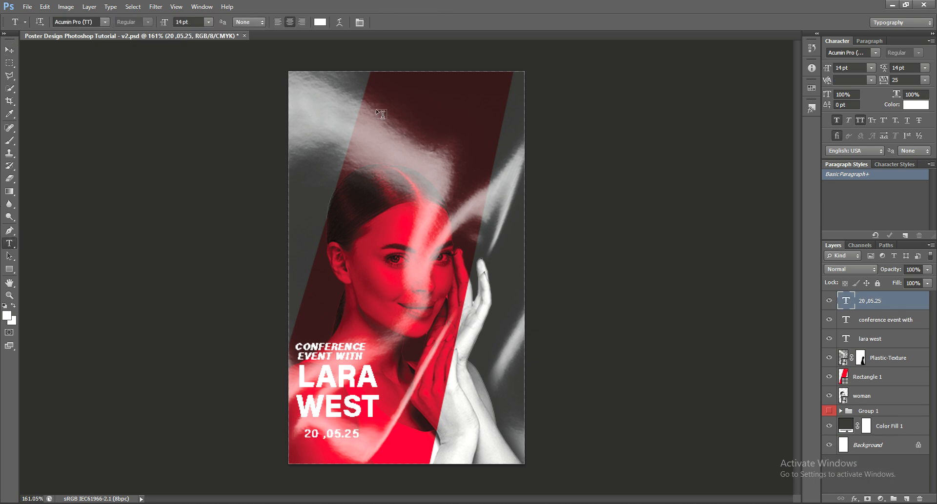
click(351, 91)
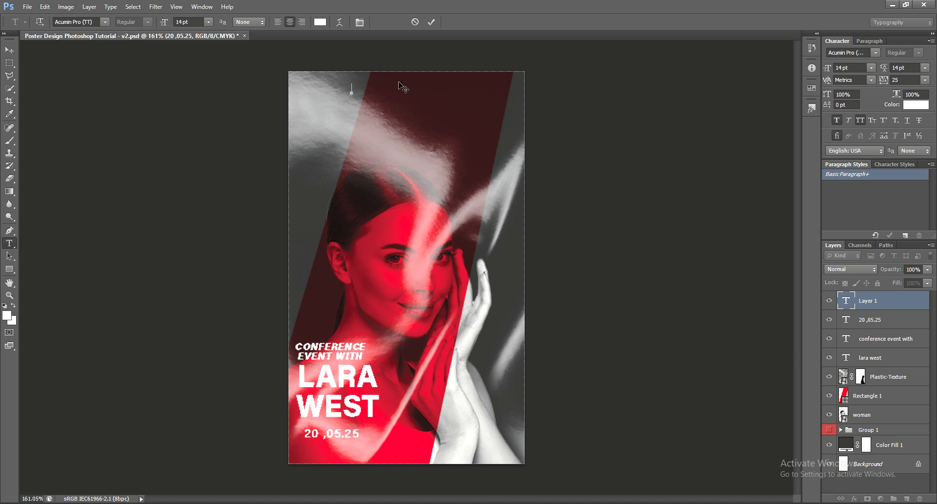
text(YOUR EVENT)
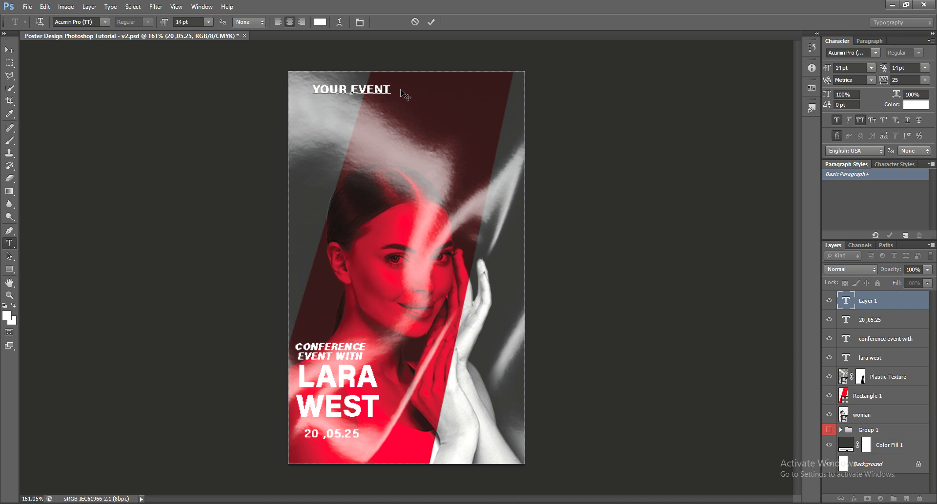
key(BackSpace)
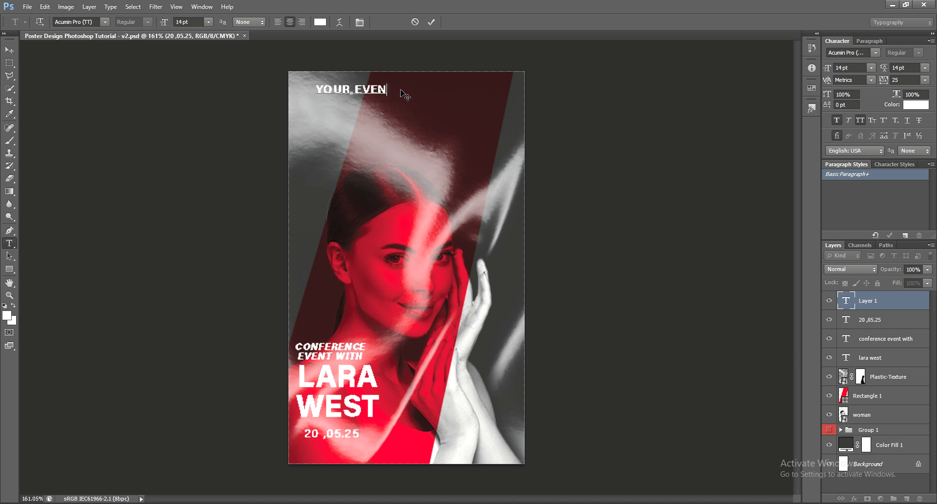
text(T)
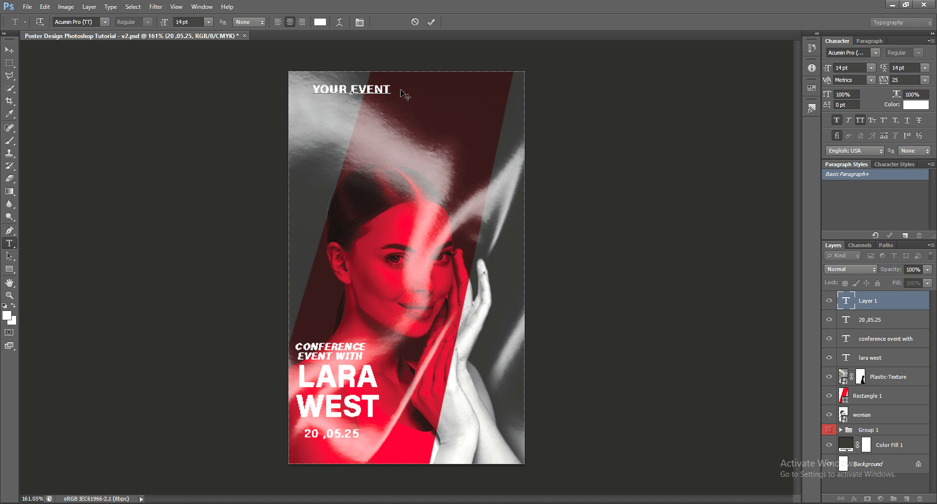
key(Return)
text(ADDRESS)
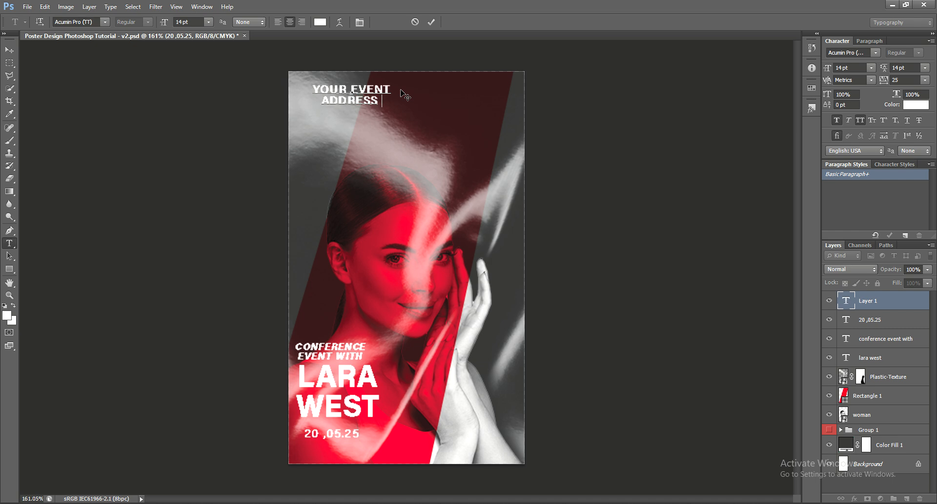
text( HE)
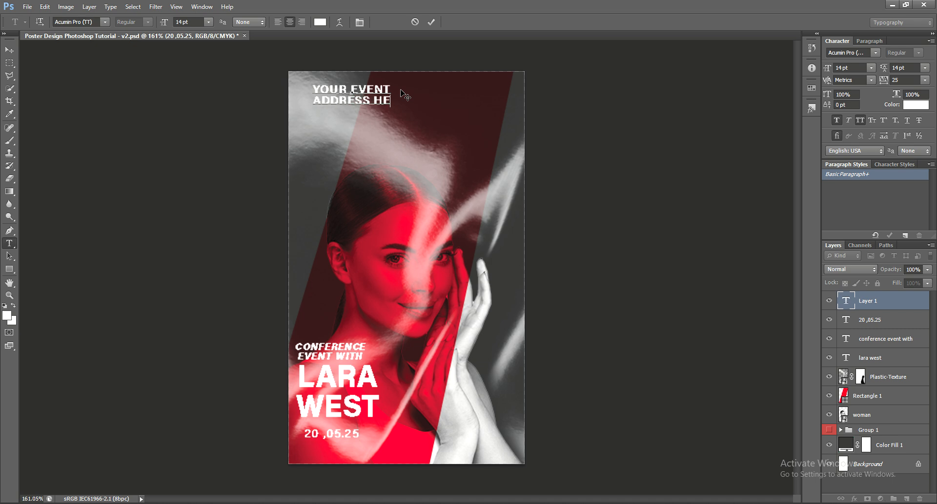
text(RE )
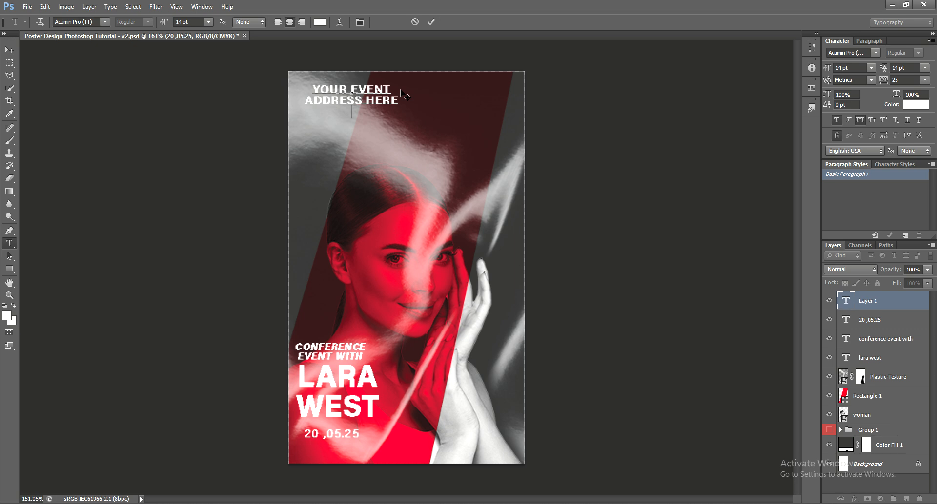
text(IN THIS LIN)
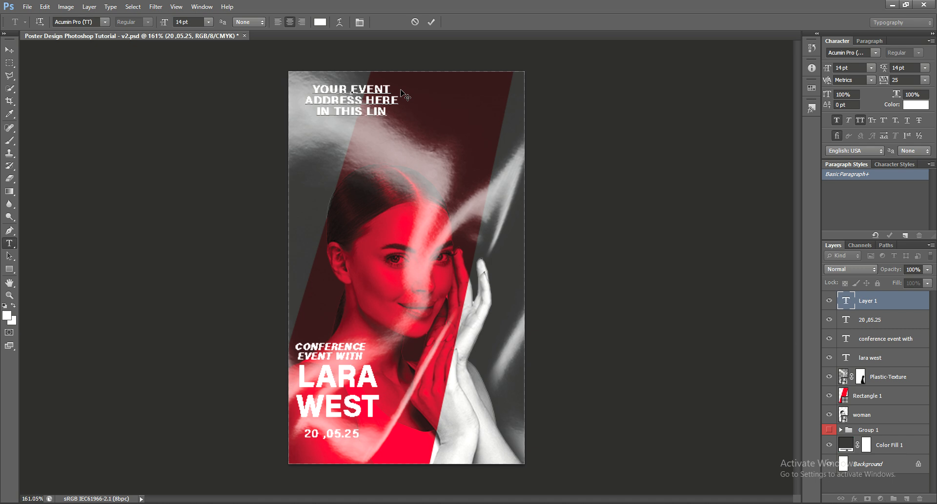
text(E )
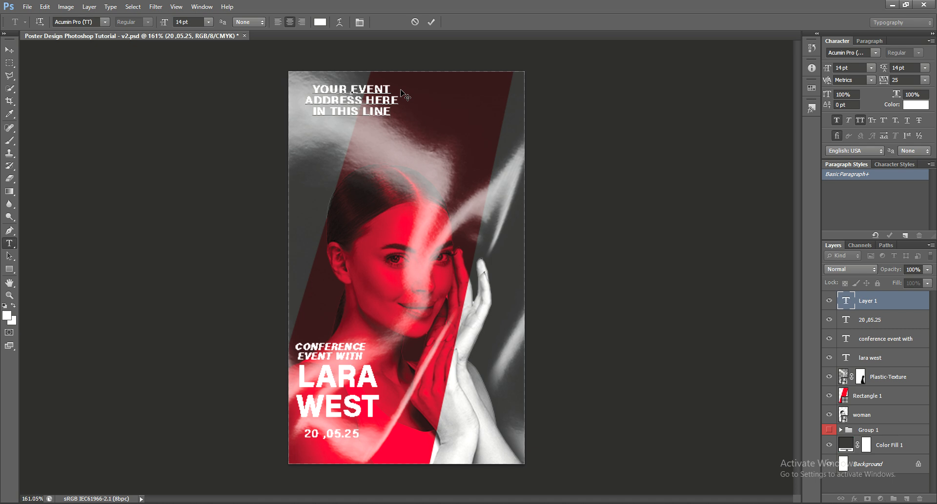
text(NEW YORK)
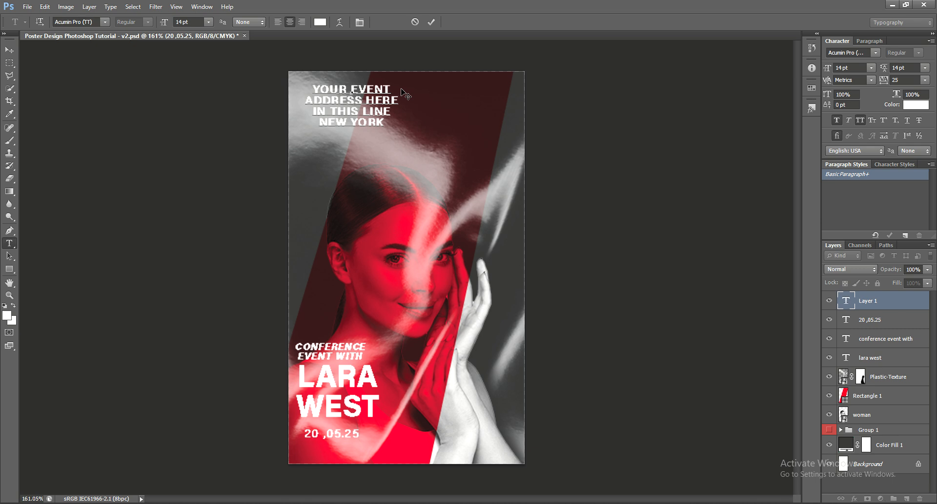
Commit the four-line YOUR EVENT / ADDRESS HERE / IN THIS LINE / NEW YORK text block.
click(9, 50)
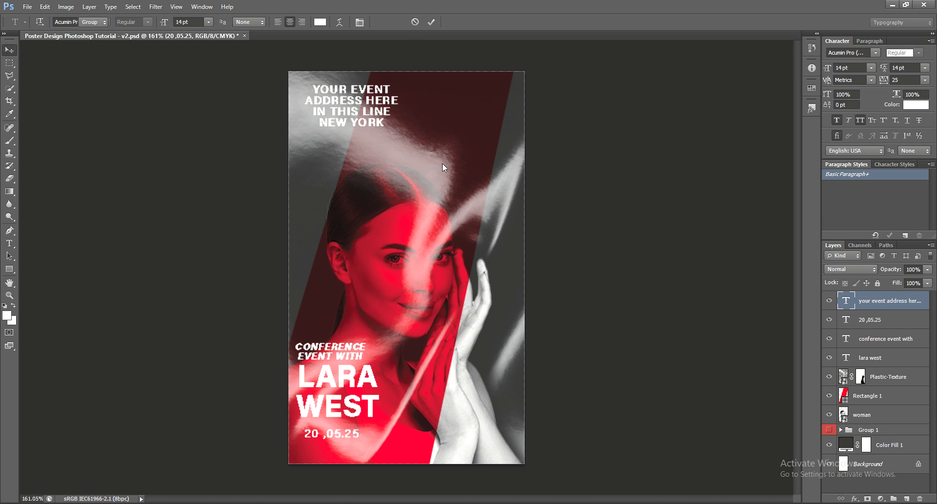
Set the address block to 11 pt and move it to the poster's upper right.
drag(390, 138, 453, 170)
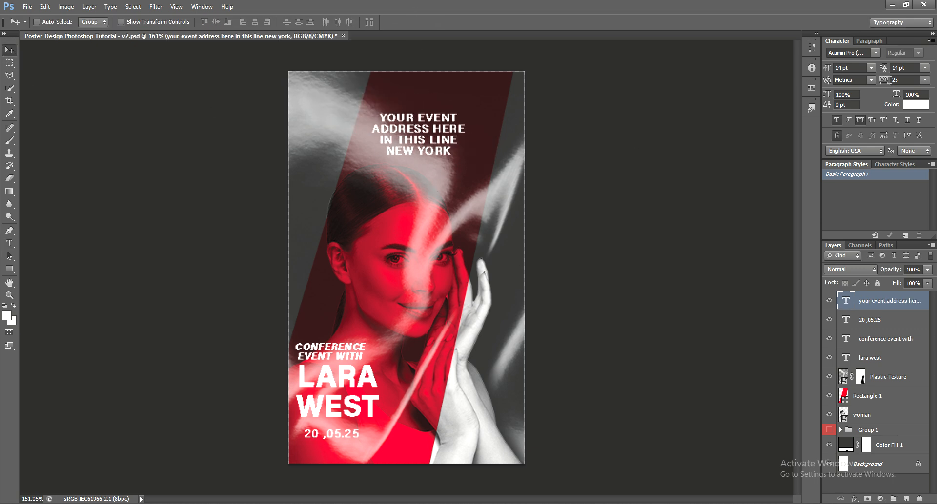
click(871, 68)
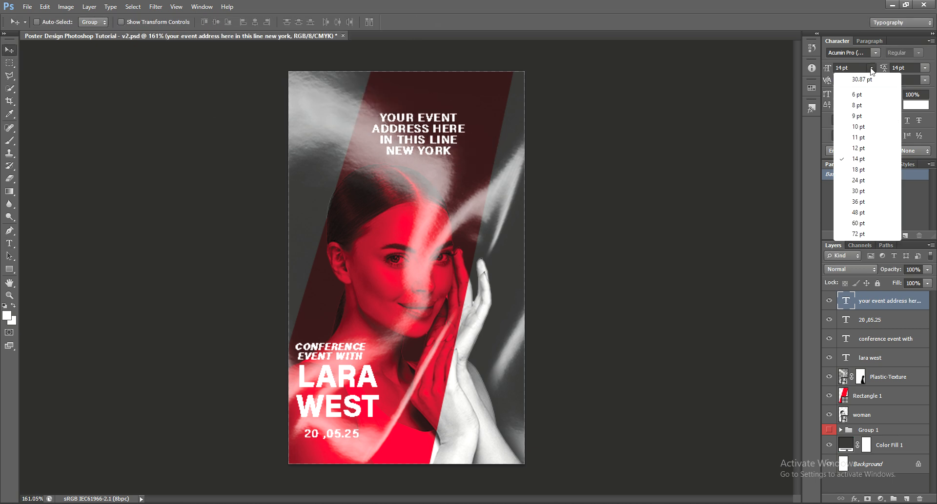
click(866, 138)
drag(696, 161, 718, 171)
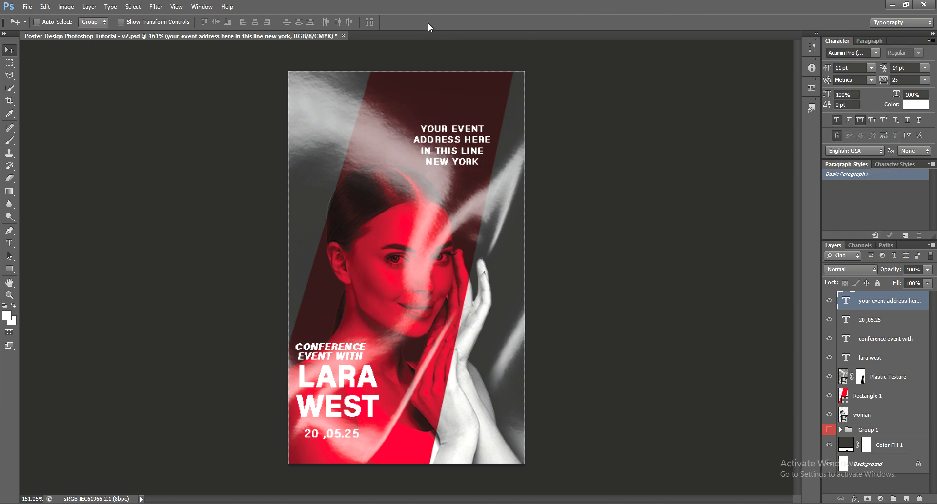
Start a new top-left text layer for the website line, typing YOURSITE com.
key(t)
click(310, 91)
text(YOU)
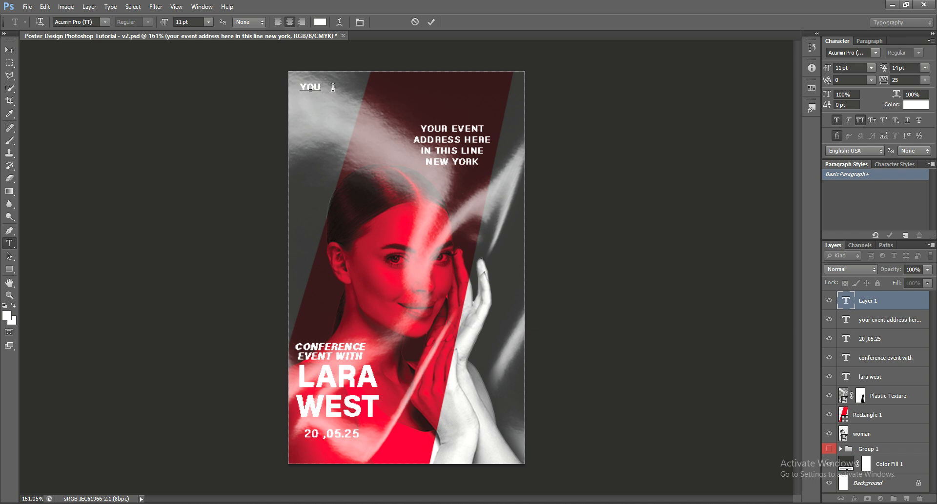
text(RSITE   com)
Place the website line beneath NEW YORK and set it to 10 pt.
click(9, 50)
drag(320, 102, 456, 190)
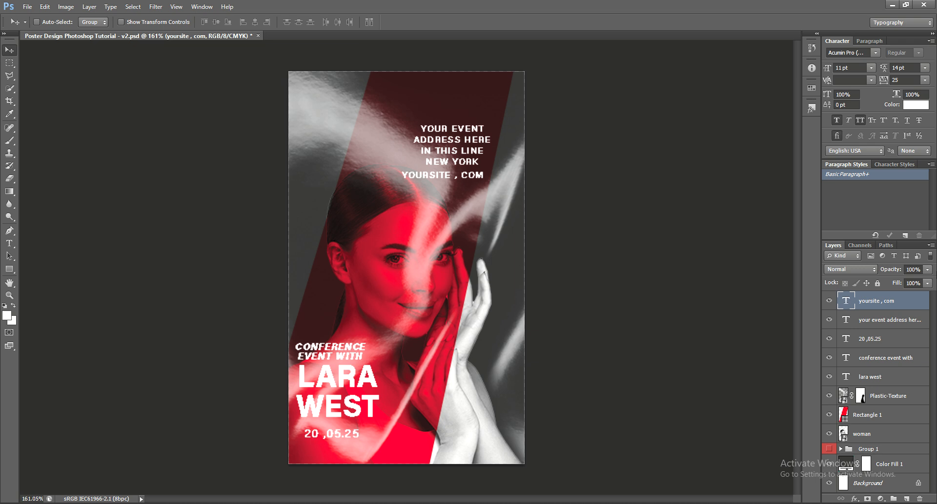
click(869, 68)
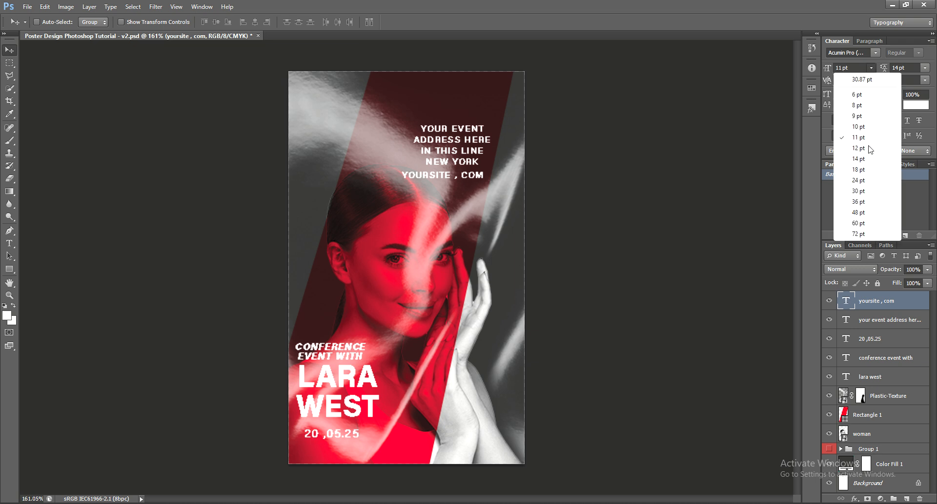
click(864, 128)
drag(626, 210, 637, 210)
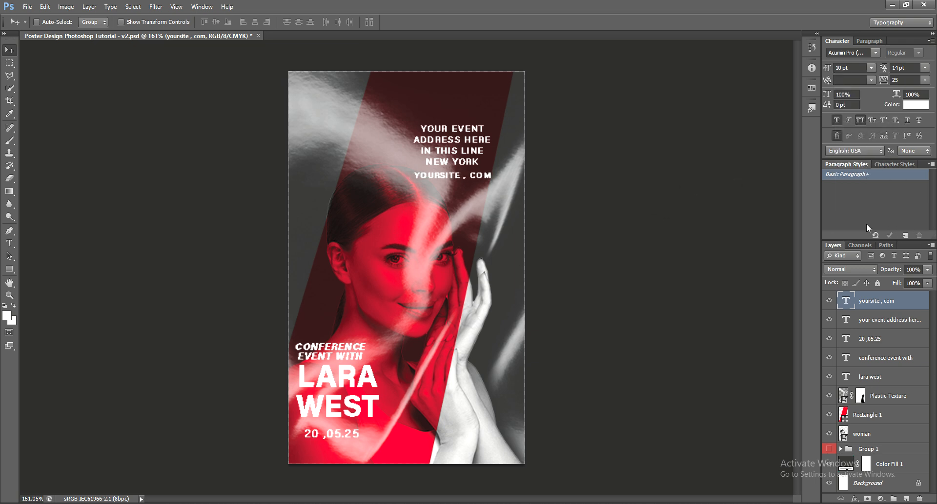
Nudge the address and website lines into alignment, put the website layer below the address layer, and show the MONDAY background group.
click(910, 325)
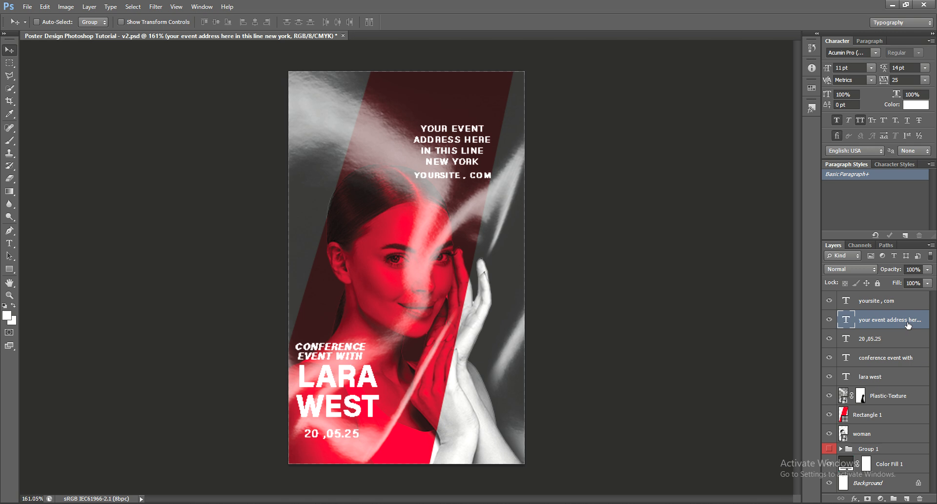
key(Up)
key(Up)
key(Up)
key(Up)
key(Up)
click(891, 308)
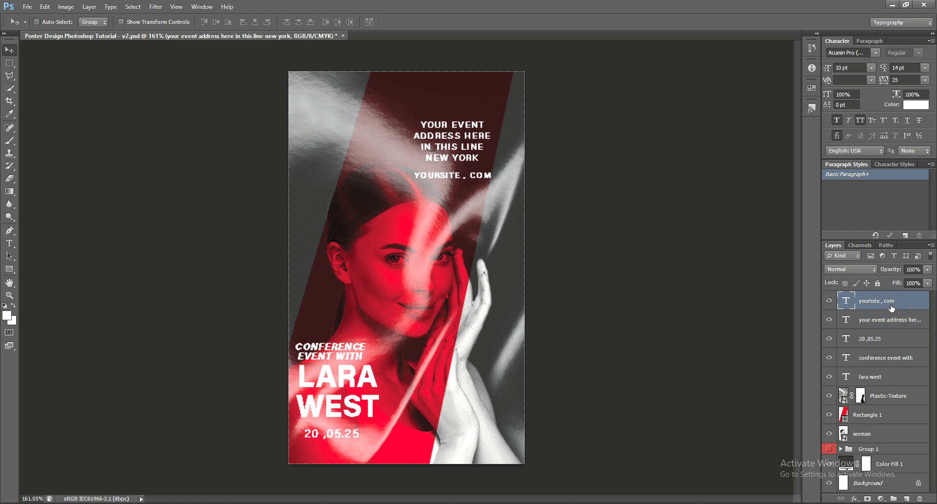
drag(890, 308, 885, 336)
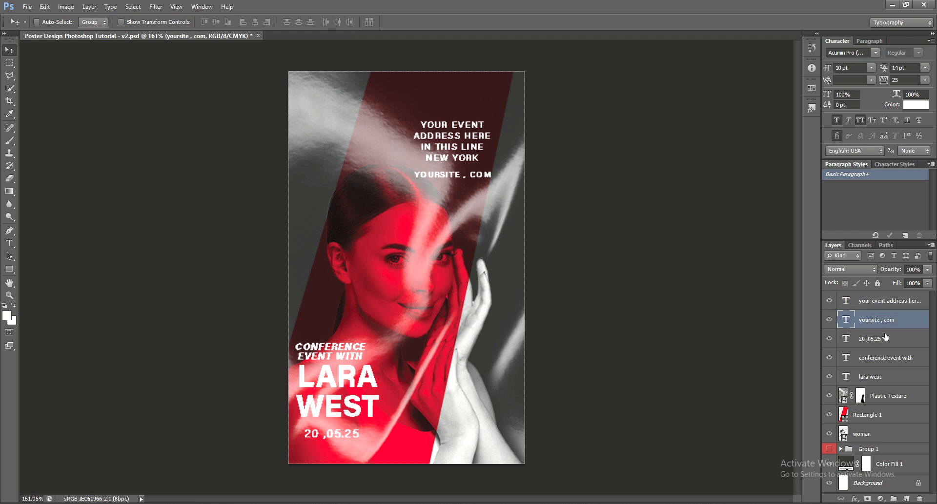
key(Up)
key(Up)
key(Up)
key(Up)
key(Up)
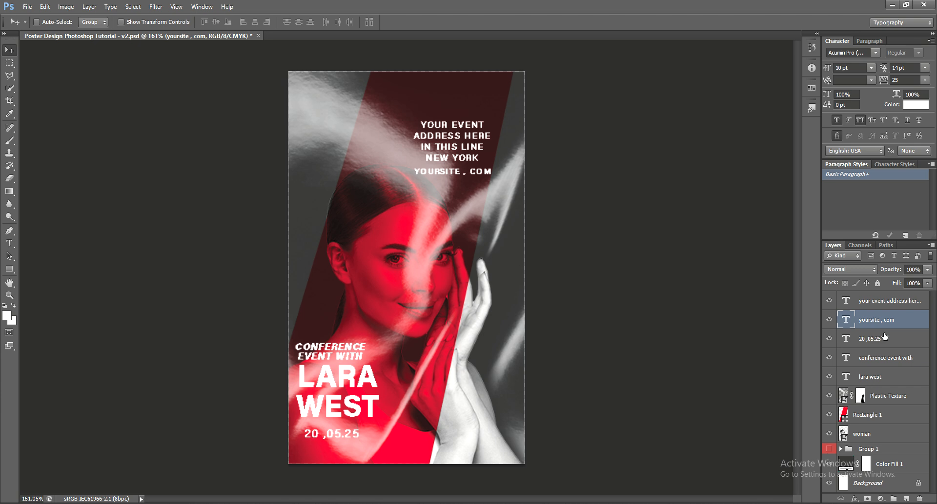
key(Left)
key(Left)
key(Left)
key(Left)
key(Left)
key(Up)
key(Right)
key(Right)
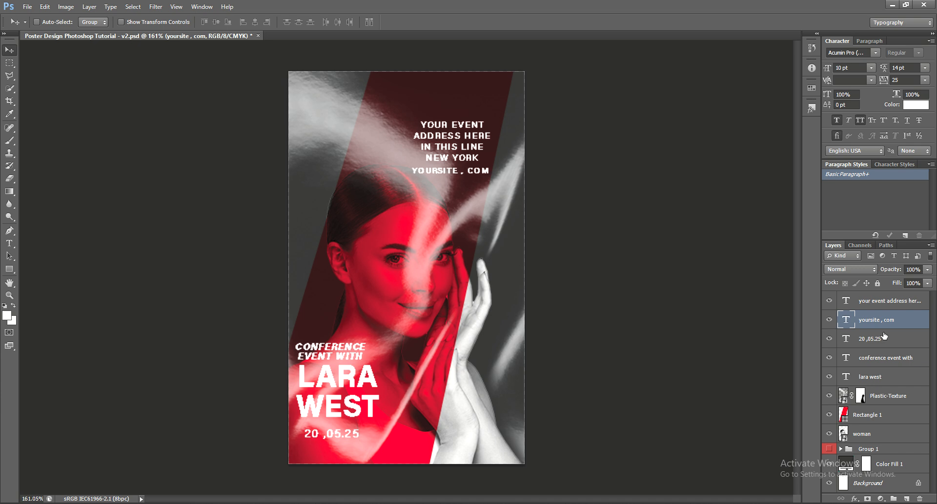
key(Up)
click(828, 449)
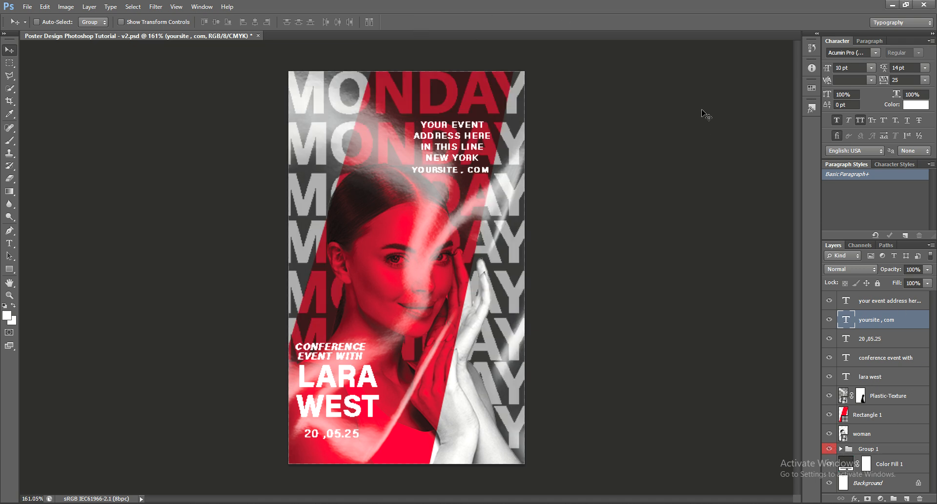